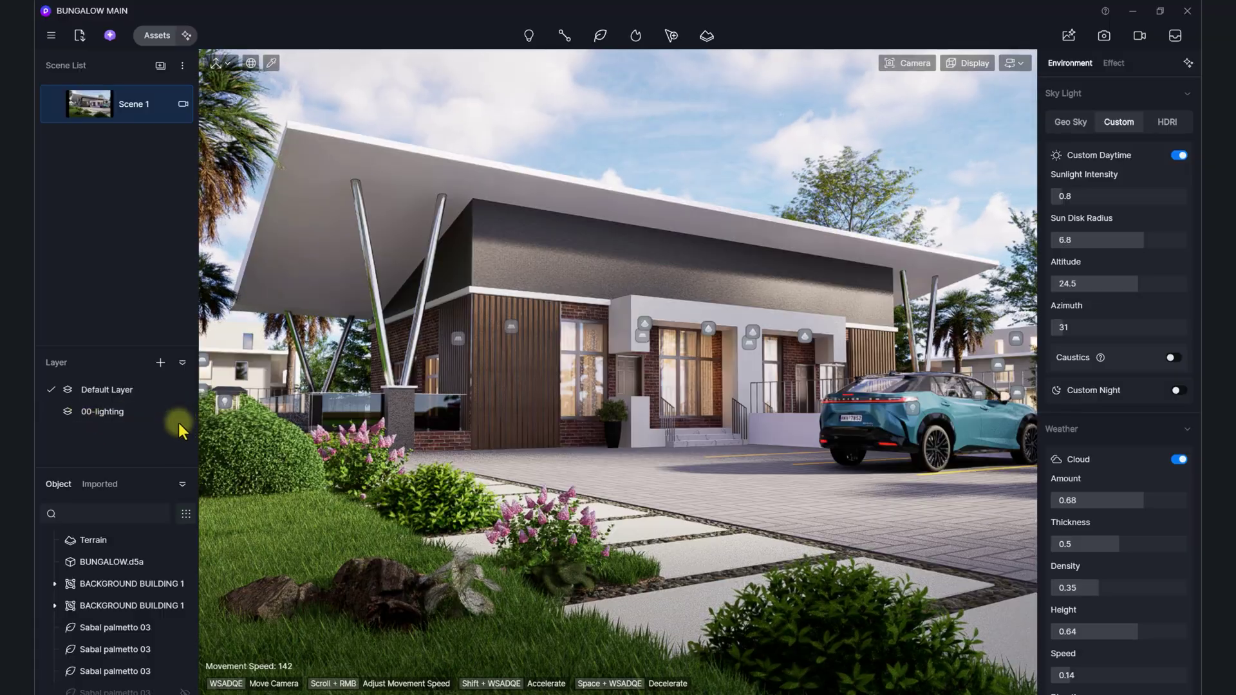
Step: Inspect the rectangle light on the front facade, and toggle the 00-lighting layer's visibility to compare the scene with and without its lights
{"action": "left_click", "coordinate": [509, 328]}
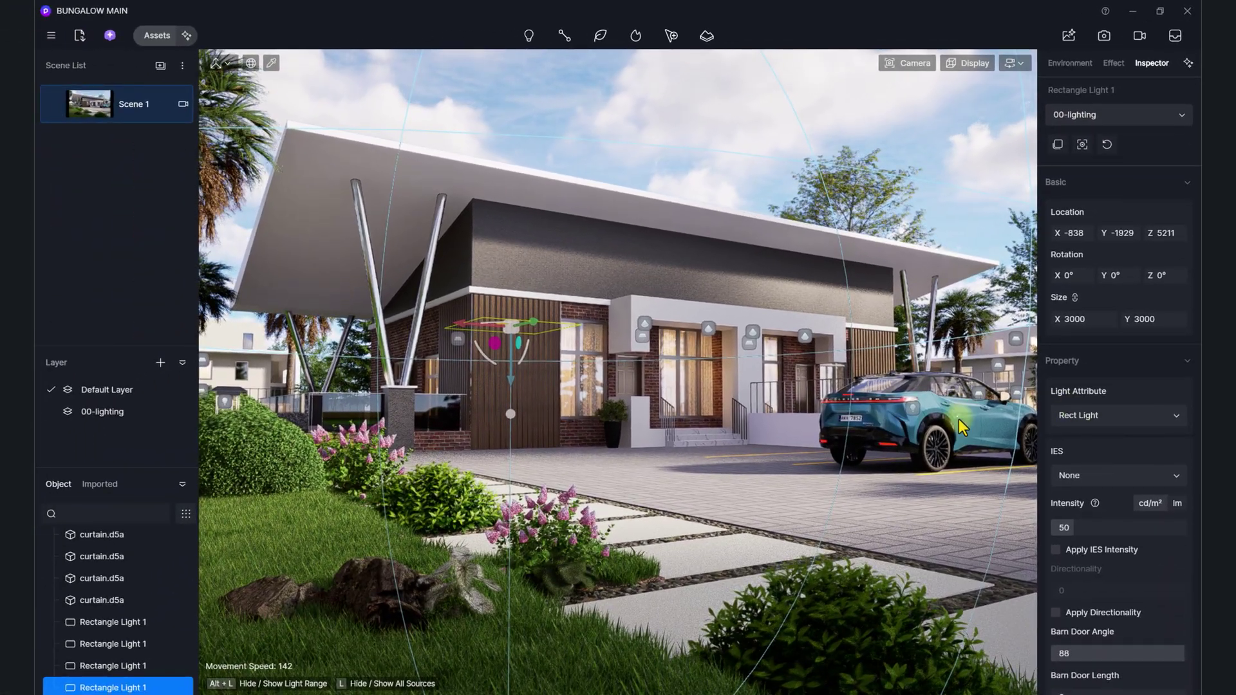
{"action": "left_click", "coordinate": [884, 544]}
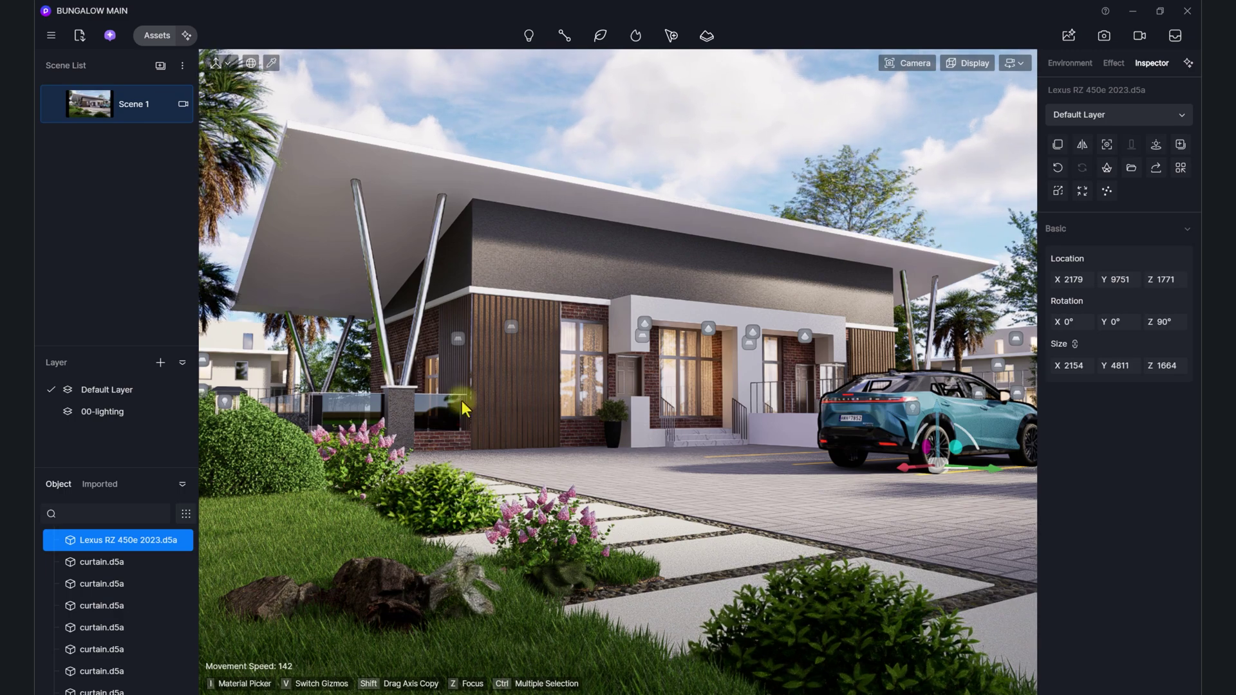
{"action": "left_click", "coordinate": [184, 410]}
{"action": "left_click", "coordinate": [185, 408]}
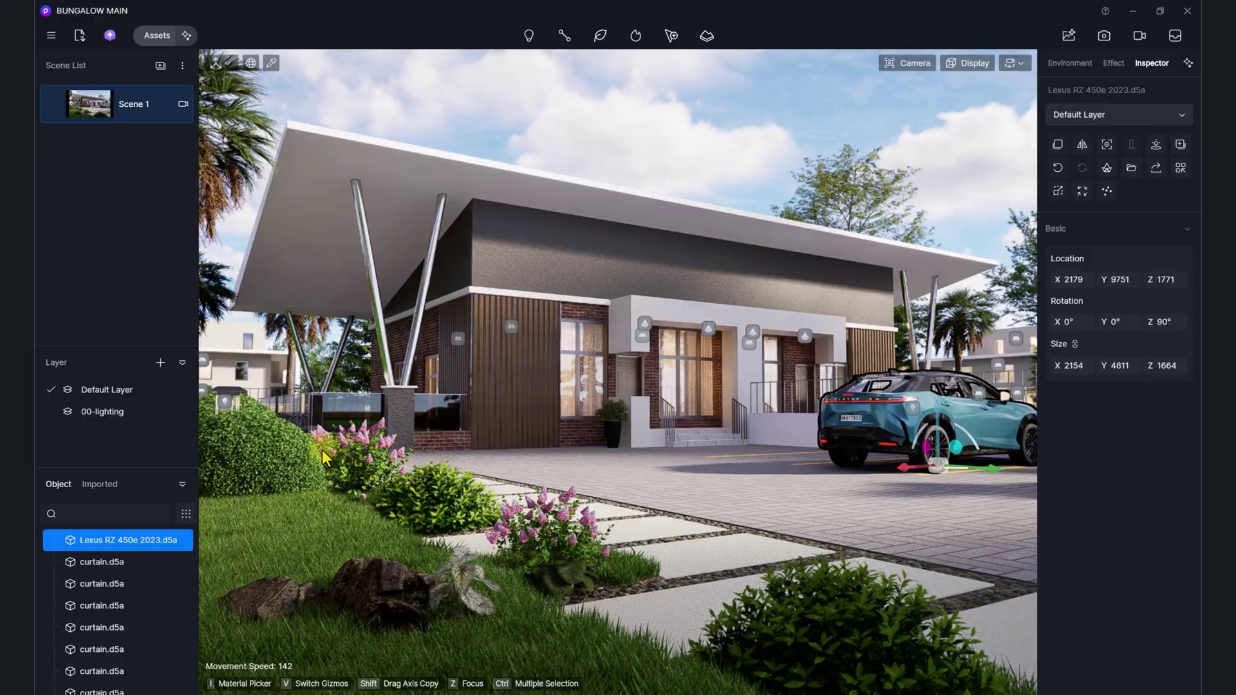
Step: Examine the garden lamp group in the planter beside the driveway, checking its Point Light and Floor Lamp 06, and view the lamps around the site
{"action": "key", "text": "t"}
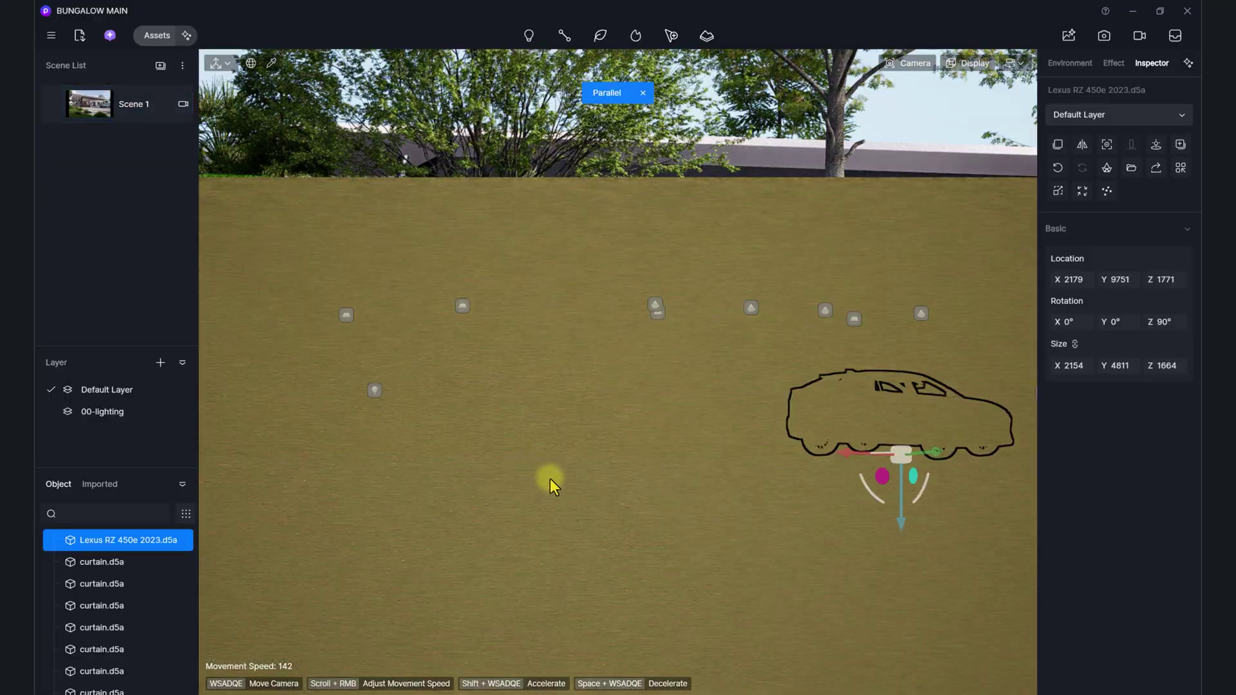
{"action": "key", "text": "t"}
{"action": "right_click_drag", "start_coordinate": [580, 446], "coordinate": [670, 308]}
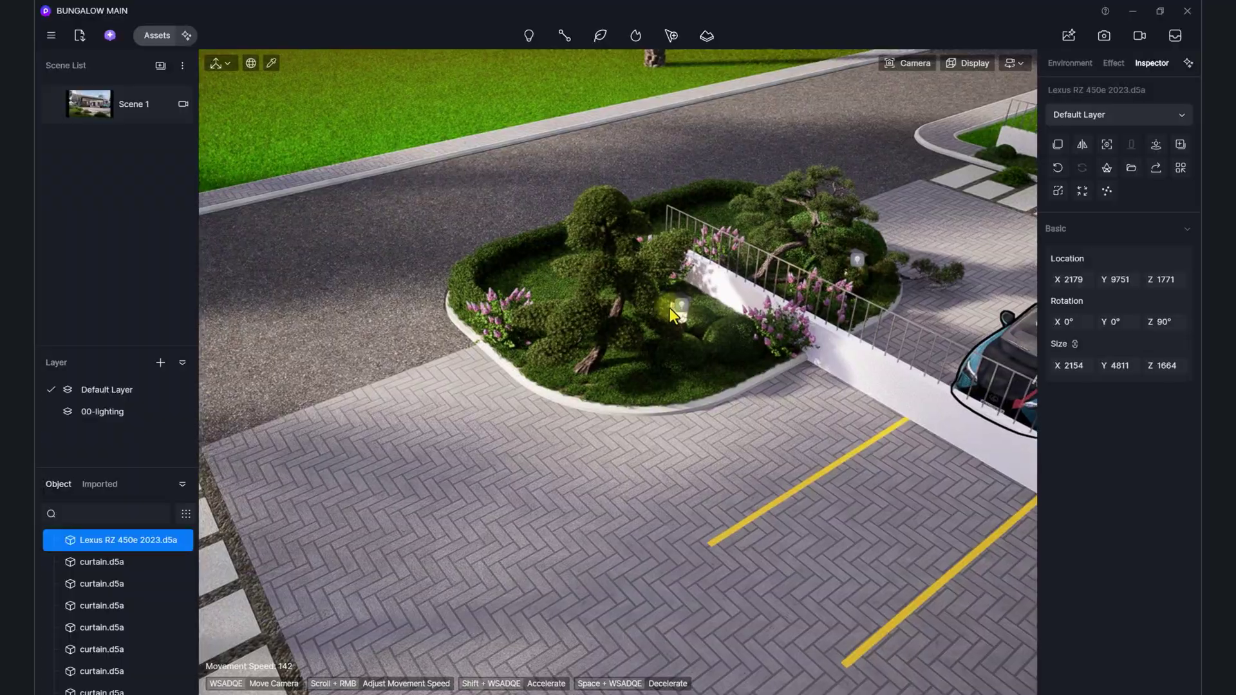
{"action": "left_click", "coordinate": [684, 309]}
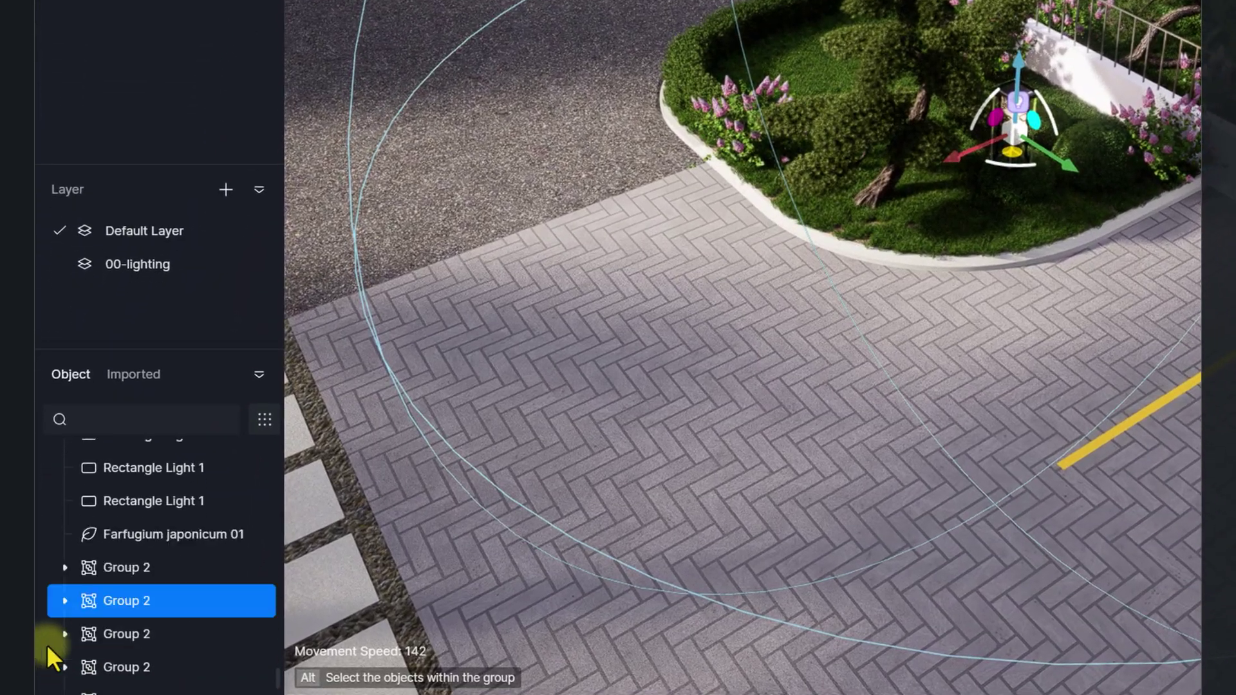
{"action": "scroll", "coordinate": [53, 651], "scroll_direction": "down", "scroll_amount": 1}
{"action": "left_click", "coordinate": [65, 560]}
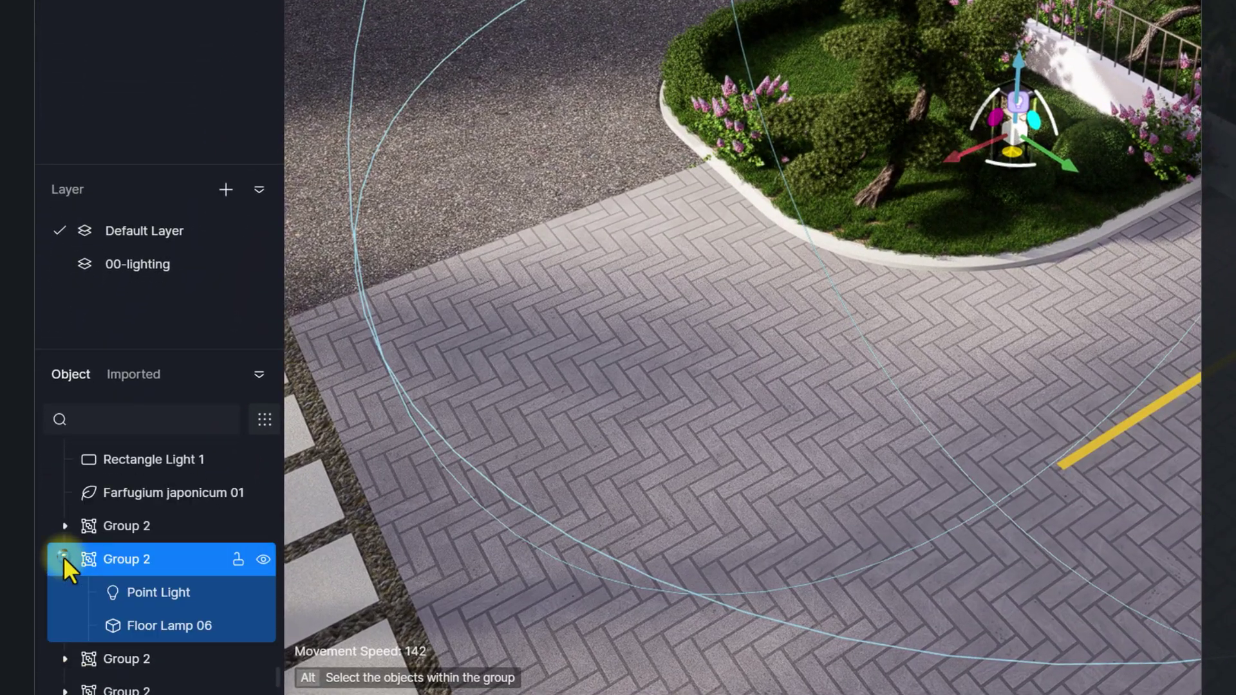
{"action": "left_click", "coordinate": [154, 592]}
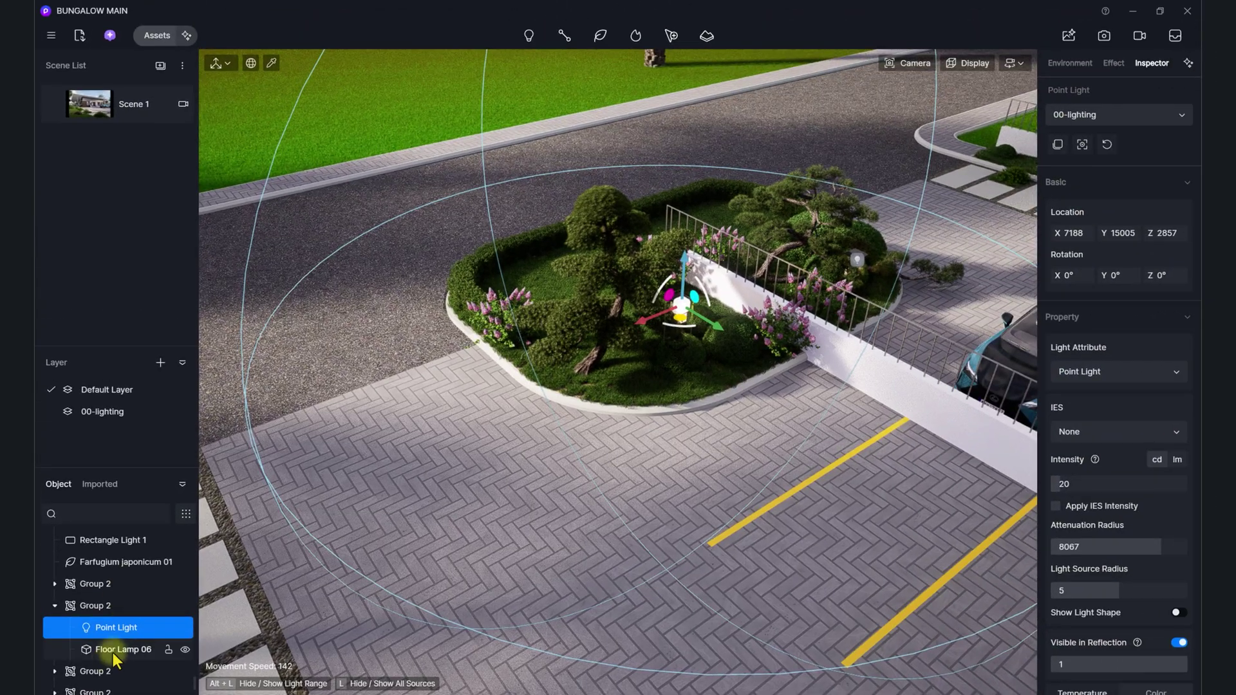
{"action": "left_click", "coordinate": [114, 650]}
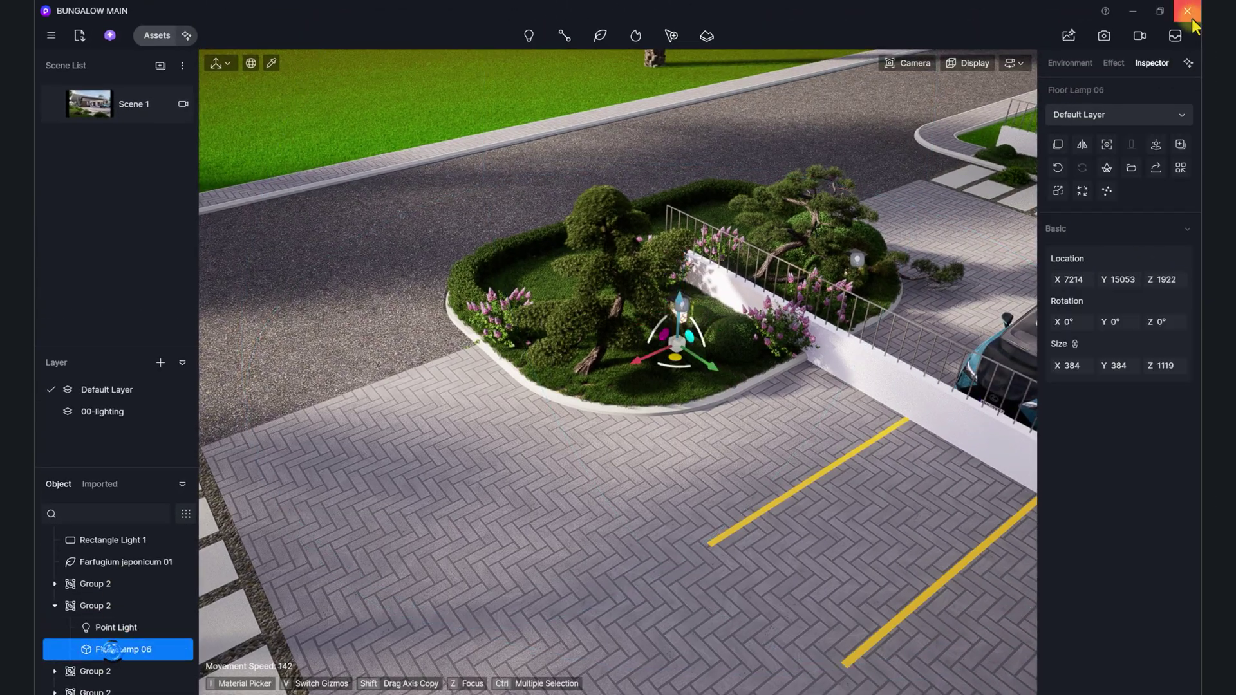
{"action": "left_click", "coordinate": [739, 506]}
{"action": "mouse_move", "coordinate": [441, 326]}
{"action": "right_mouse_down"}
{"action": "mouse_move", "coordinate": [386, 276]}
{"action": "mouse_move", "coordinate": [460, 326]}
{"action": "mouse_move", "coordinate": [368, 295]}
{"action": "mouse_move", "coordinate": [458, 319]}
{"action": "mouse_move", "coordinate": [428, 312]}
{"action": "right_mouse_up"}
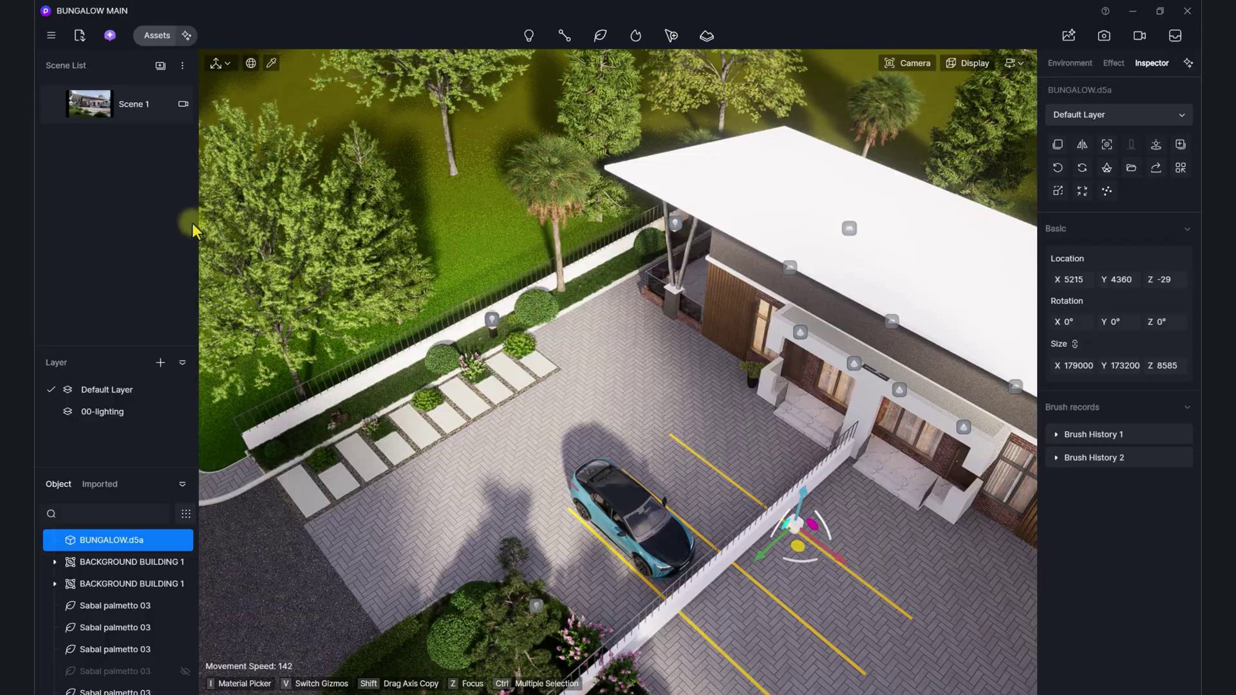
Step: Add a second scene from Scene 1's view with the 00-lighting layer hidden, and show that layer in the new scene
{"action": "left_click", "coordinate": [83, 111]}
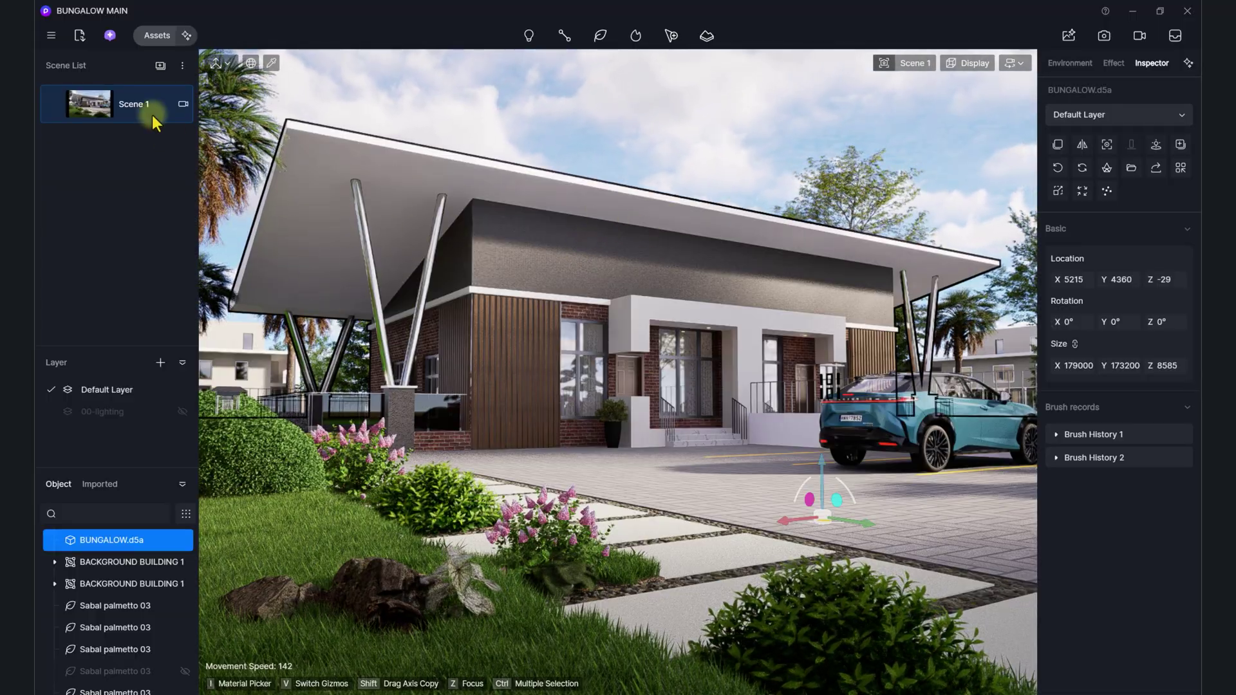
{"action": "left_click", "coordinate": [161, 67]}
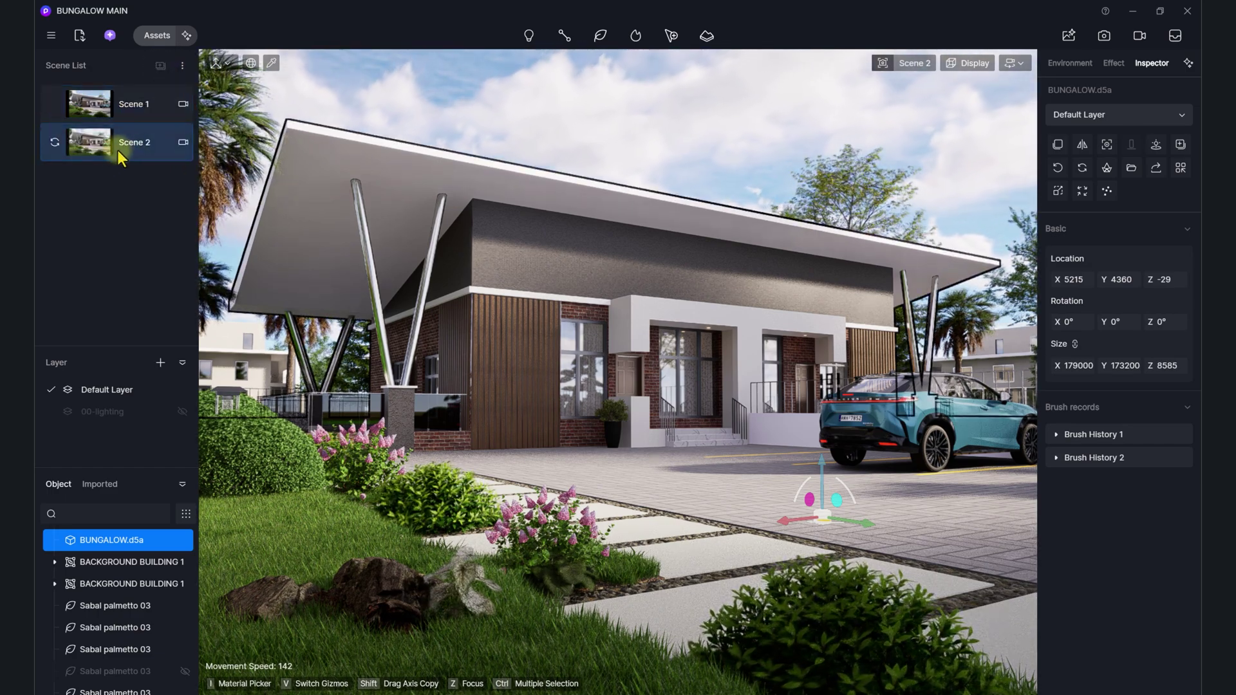
{"action": "left_click", "coordinate": [88, 149]}
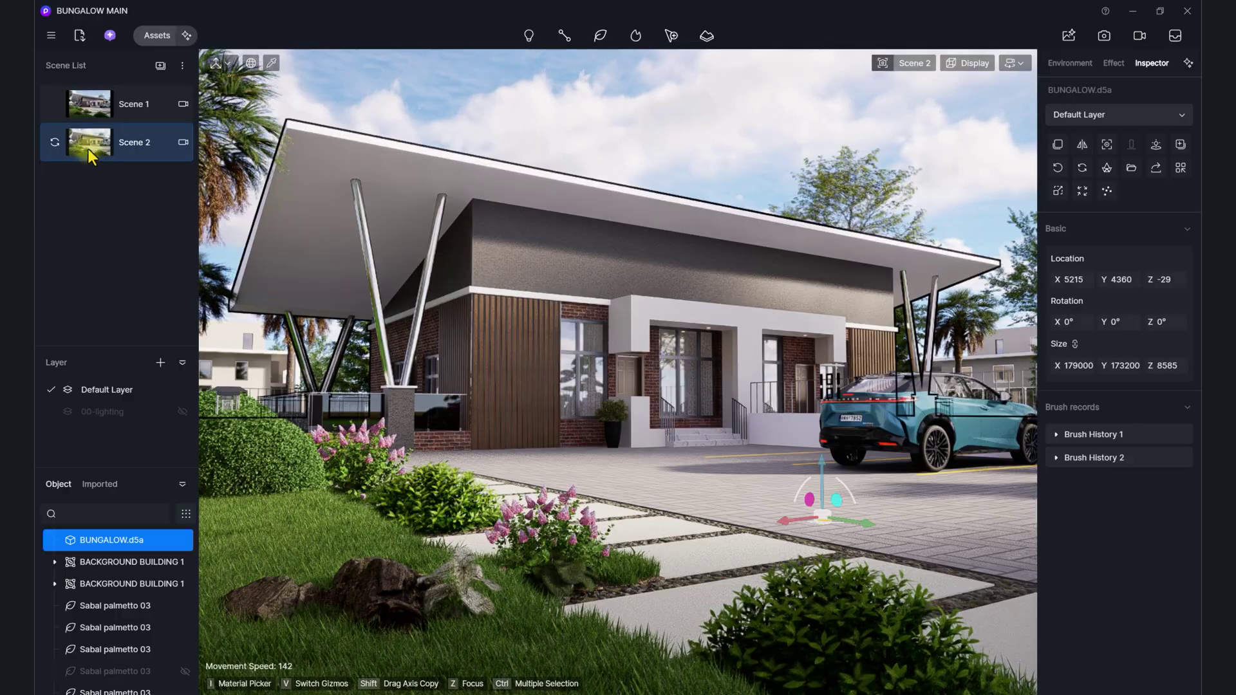
{"action": "left_click", "coordinate": [176, 412]}
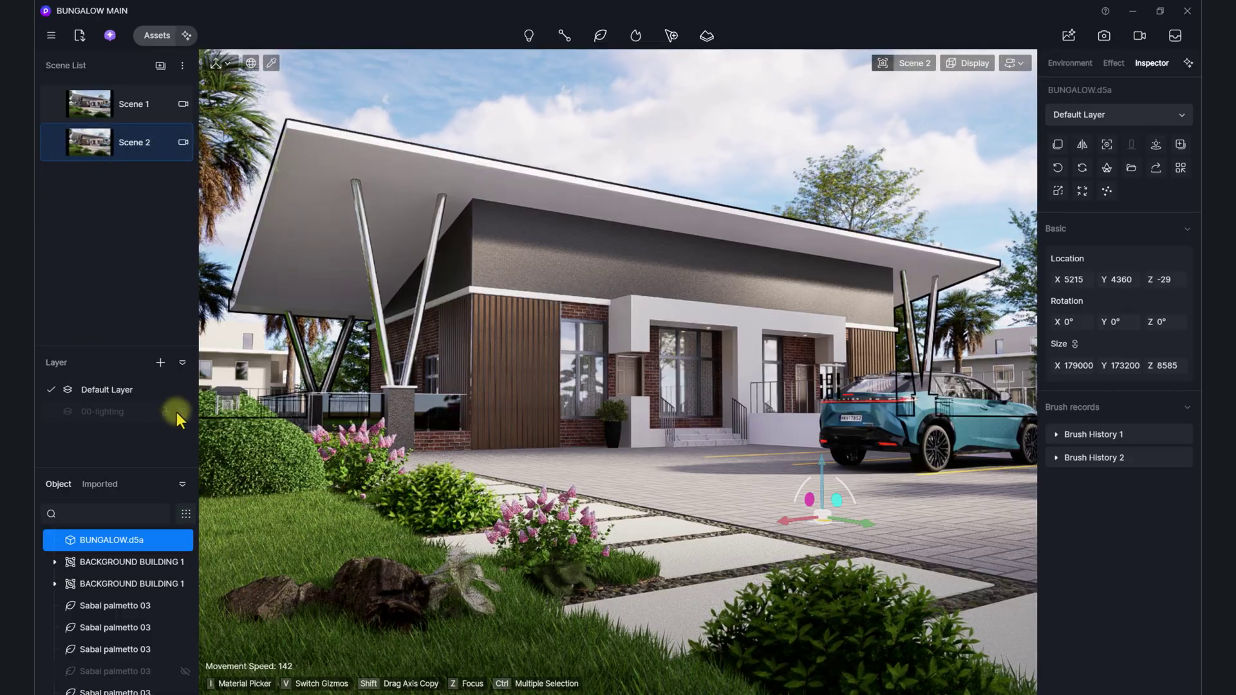
{"action": "left_click", "coordinate": [182, 412]}
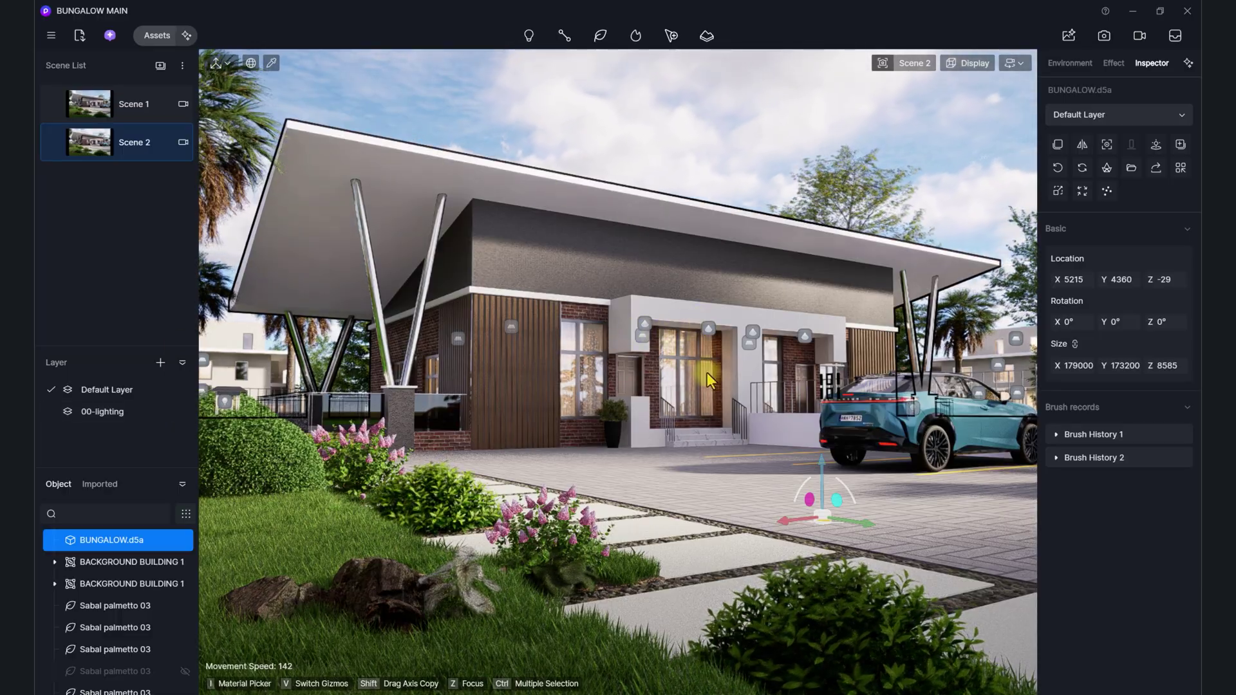
Step: Switch Scene 2's sky light to HDRI and choose the Early Morning environment
{"action": "left_click", "coordinate": [1069, 63]}
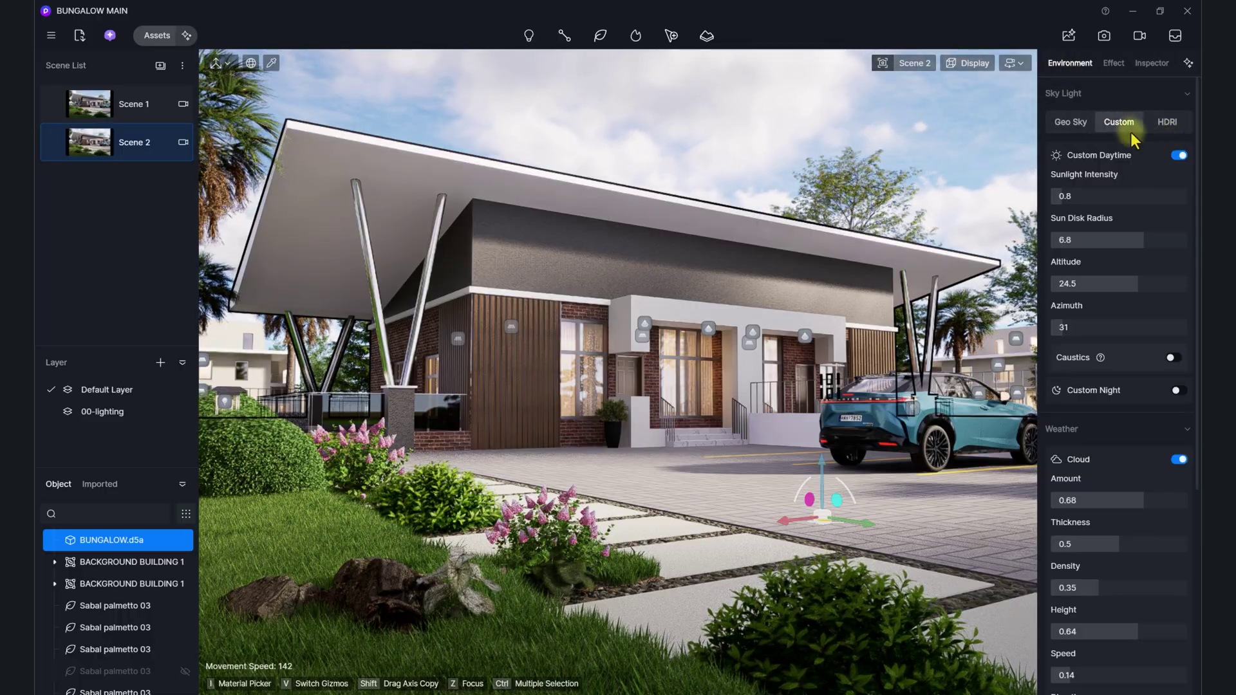
{"action": "left_click", "coordinate": [1165, 125]}
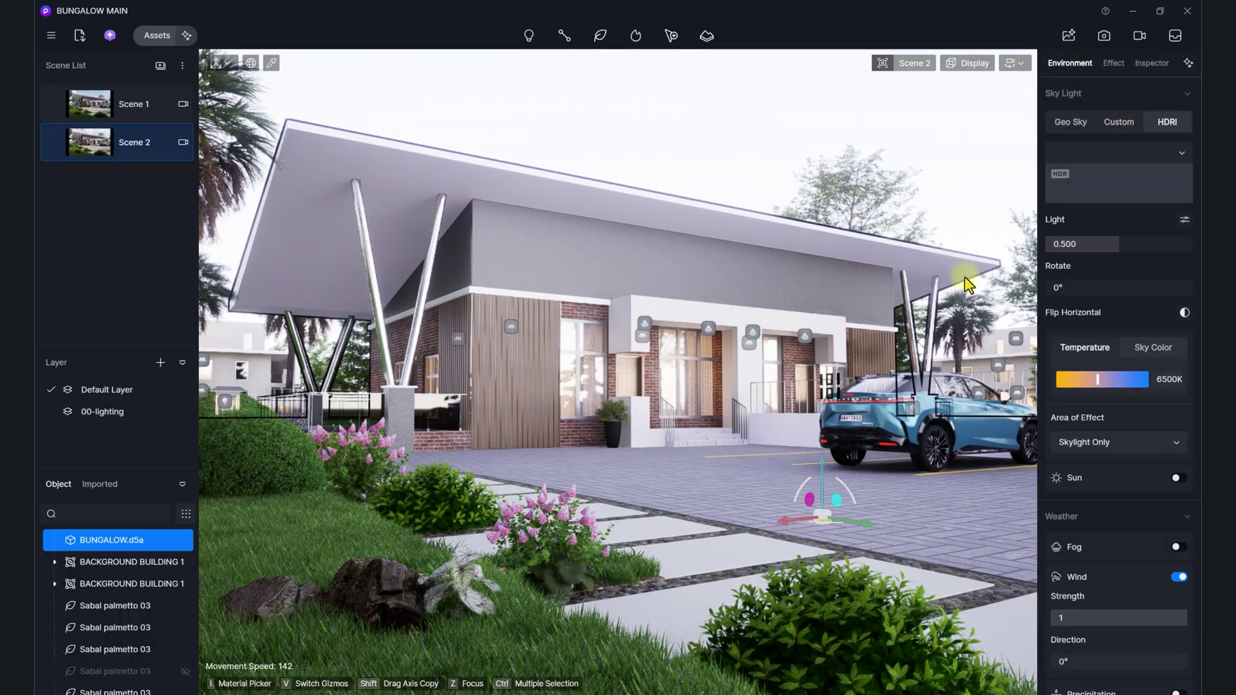
{"action": "left_click", "coordinate": [1160, 155]}
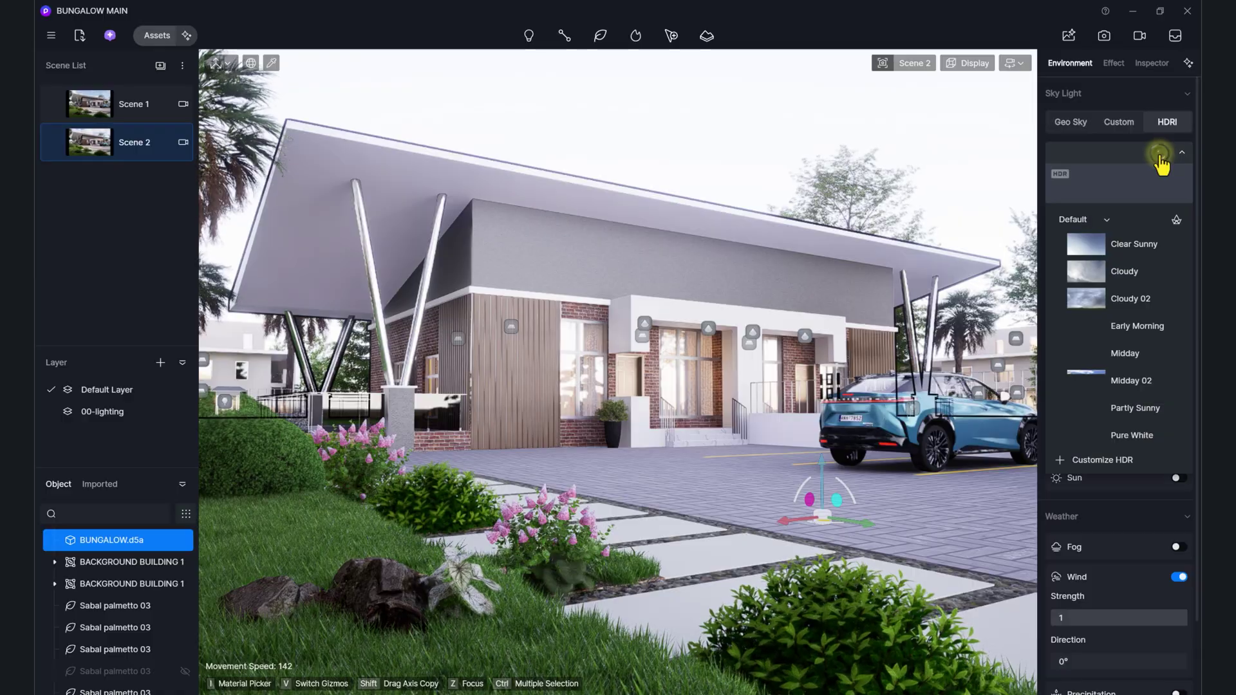
{"action": "scroll", "coordinate": [1099, 256], "scroll_direction": "down", "scroll_amount": 2}
{"action": "left_click", "coordinate": [1099, 271]}
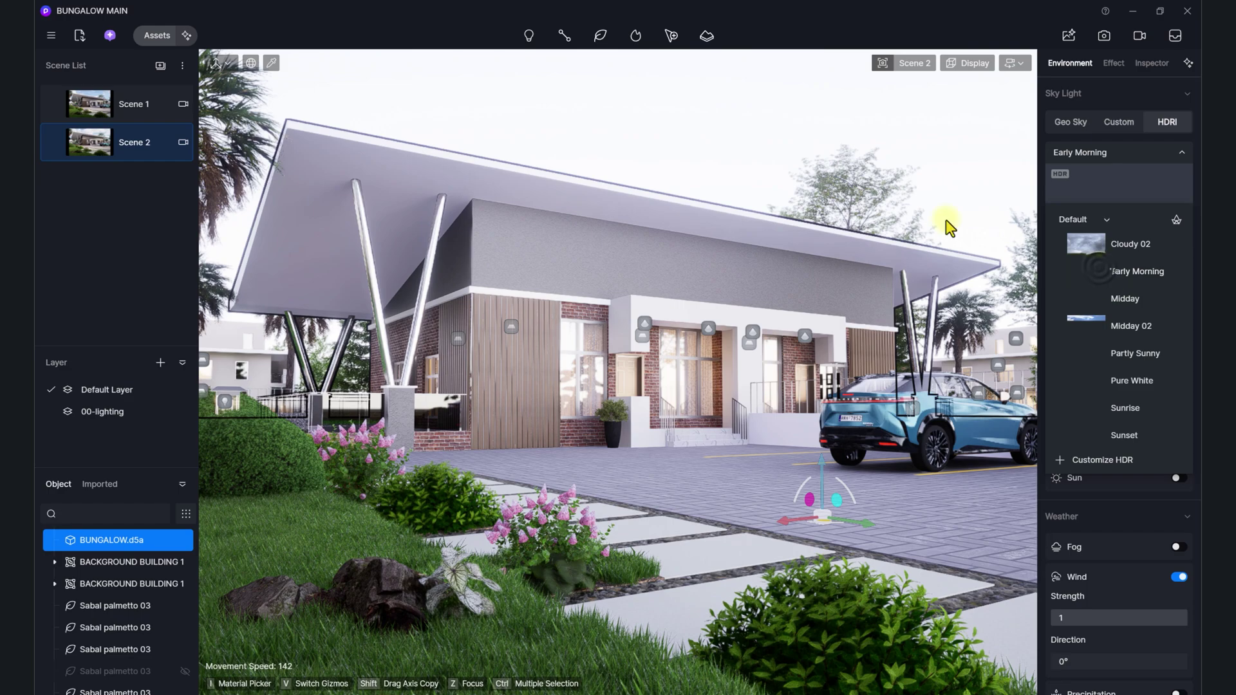
{"action": "left_click", "coordinate": [1180, 154]}
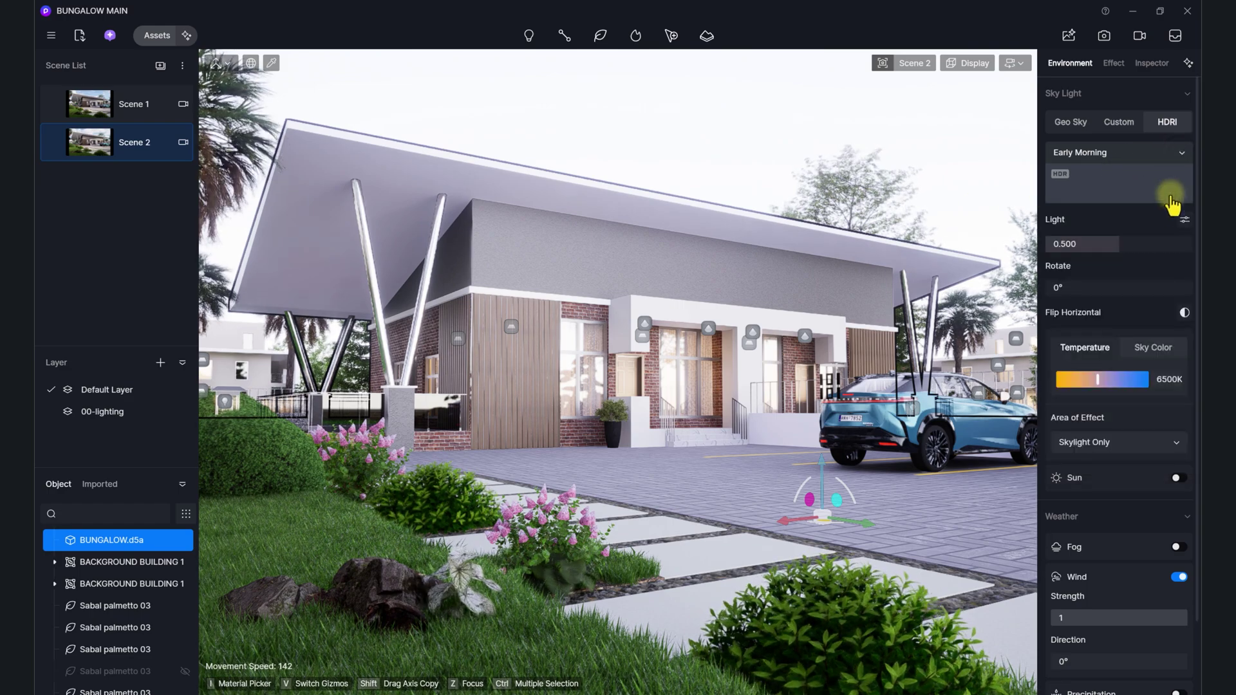
{"action": "left_click", "coordinate": [1116, 63]}
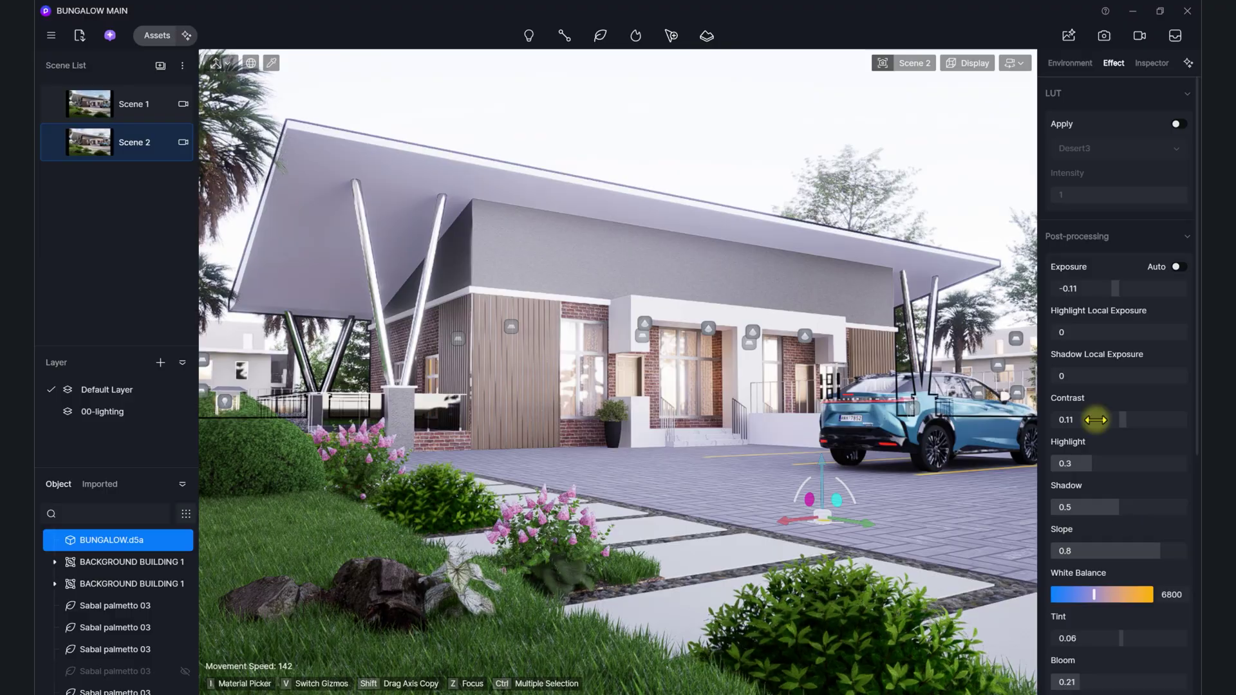
{"action": "left_click", "coordinate": [1085, 66]}
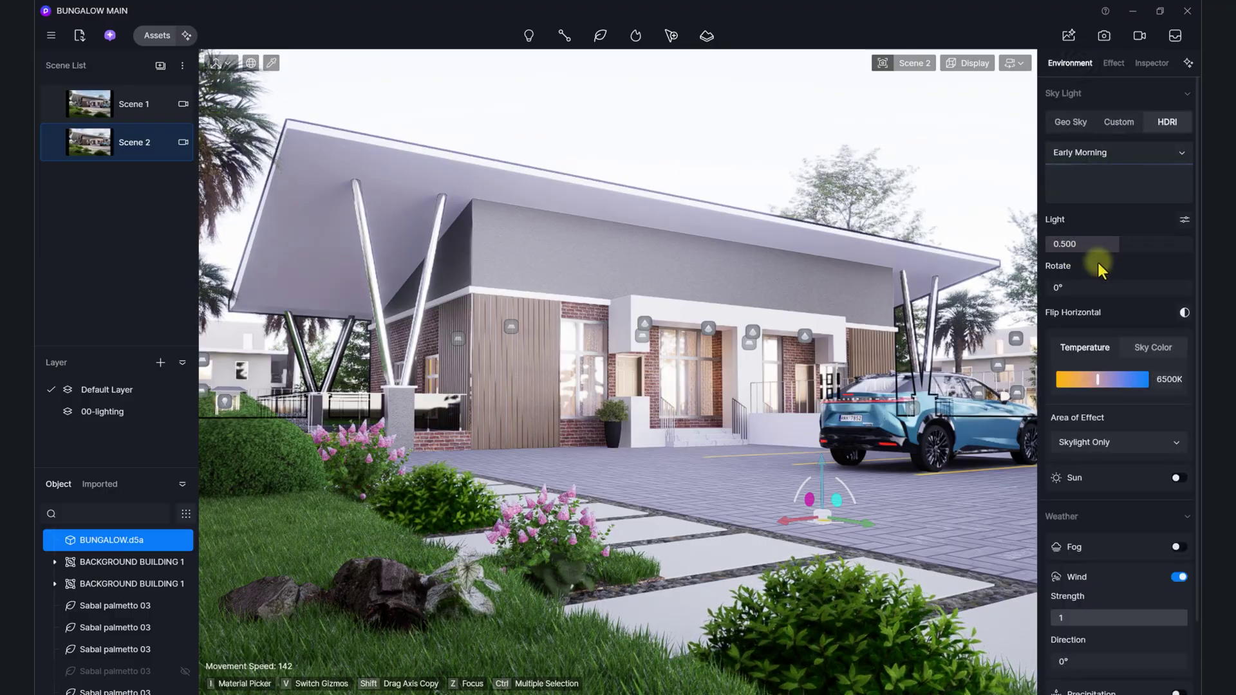
Step: Split the HDRI light into separate controls, and set Skylight to 0.230 and Background to 0.040
{"action": "left_click", "coordinate": [1183, 221]}
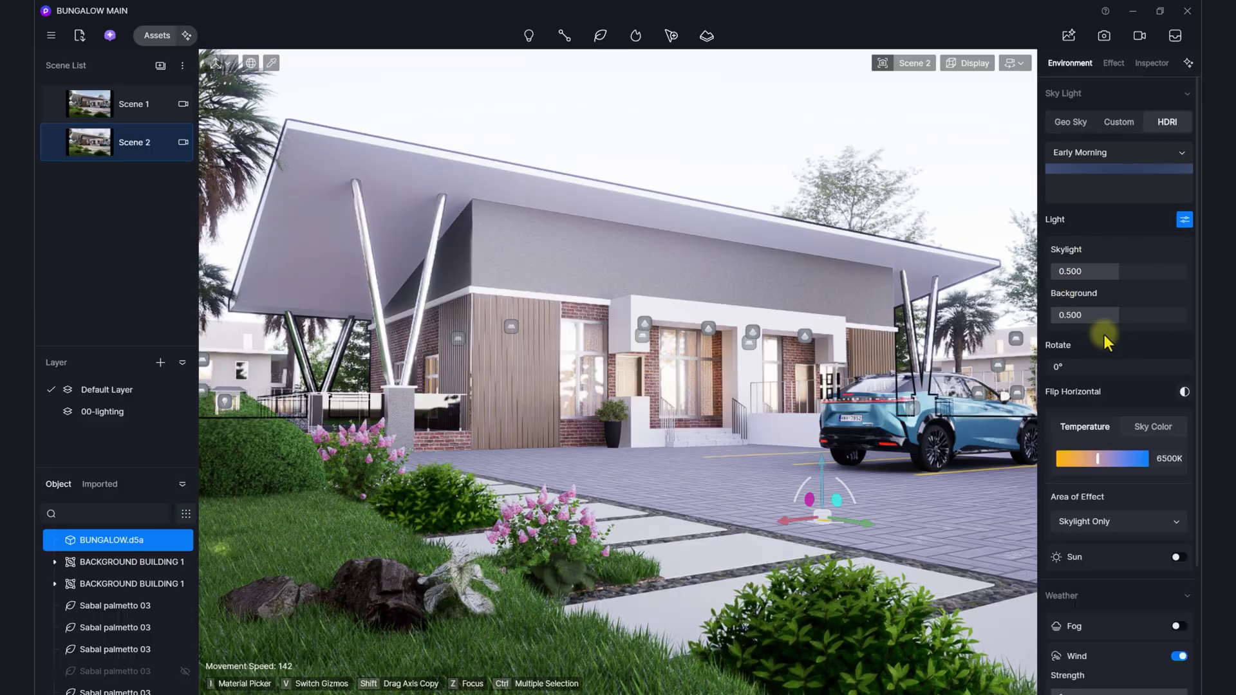
{"action": "left_click_drag", "start_coordinate": [1119, 318], "coordinate": [1054, 326]}
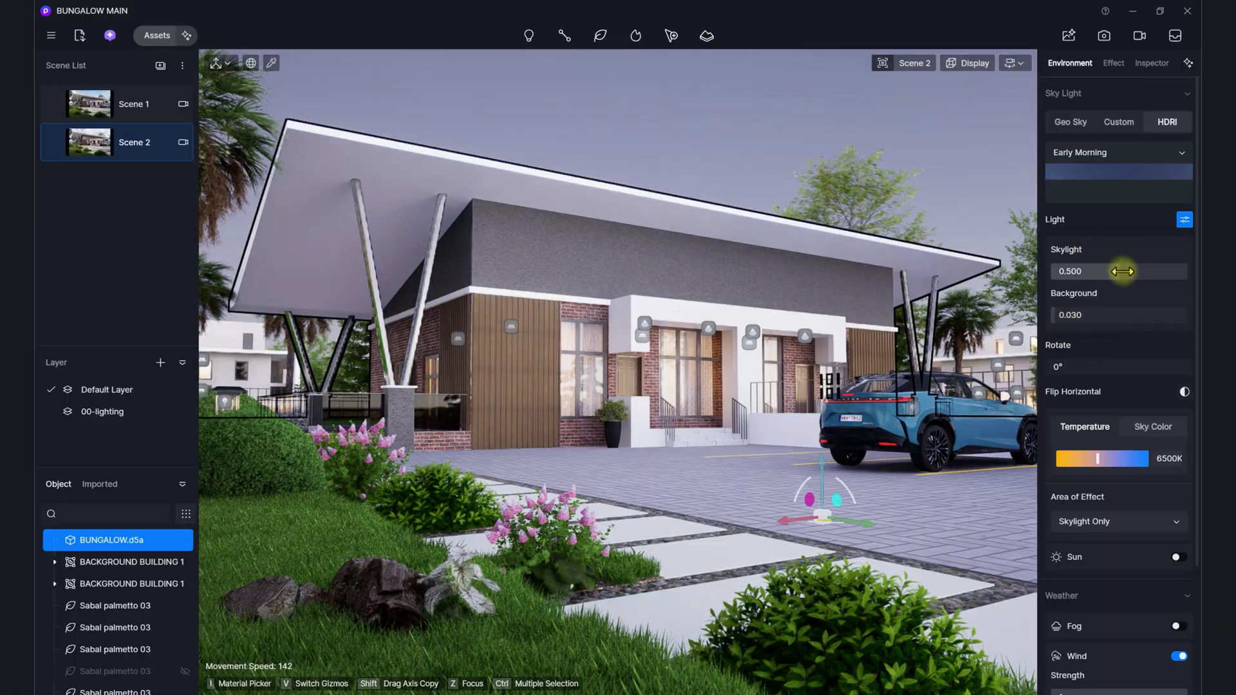
{"action": "left_click_drag", "start_coordinate": [1093, 275], "coordinate": [1092, 275]}
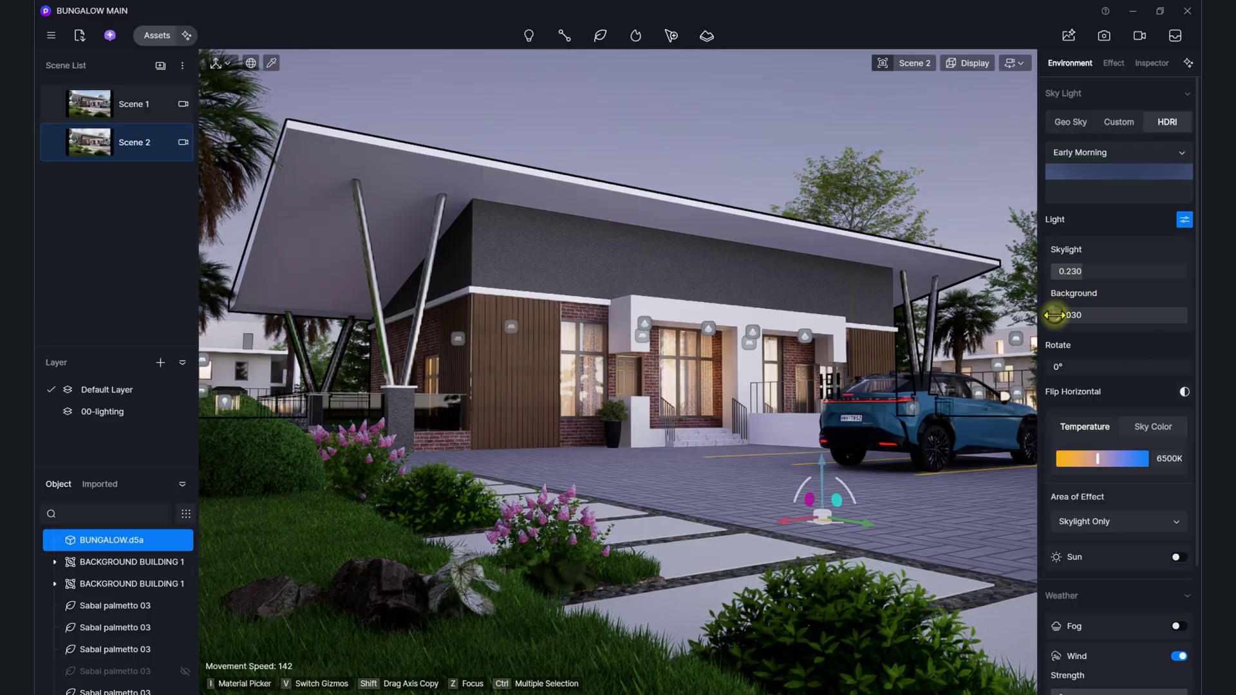
{"action": "left_click_drag", "start_coordinate": [1054, 315], "coordinate": [1058, 316]}
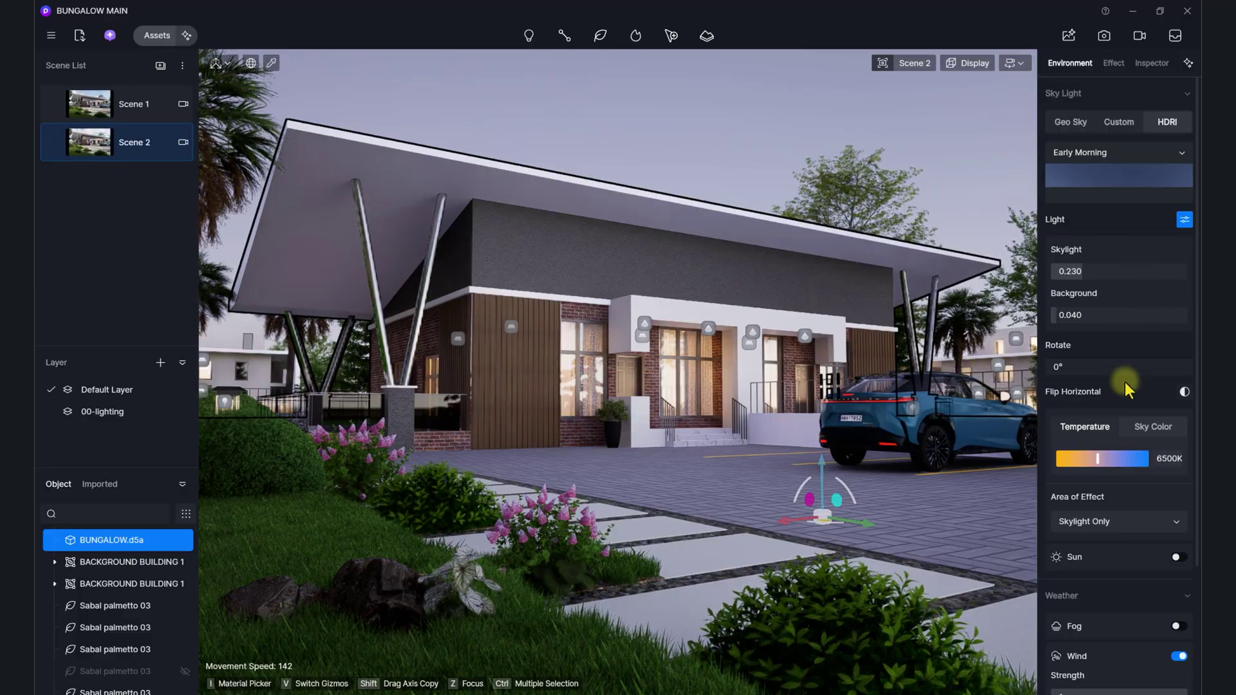
Step: Enable the sun for the HDRI sky and try rotating the environment to about 171.7°
{"action": "left_click", "coordinate": [1177, 558]}
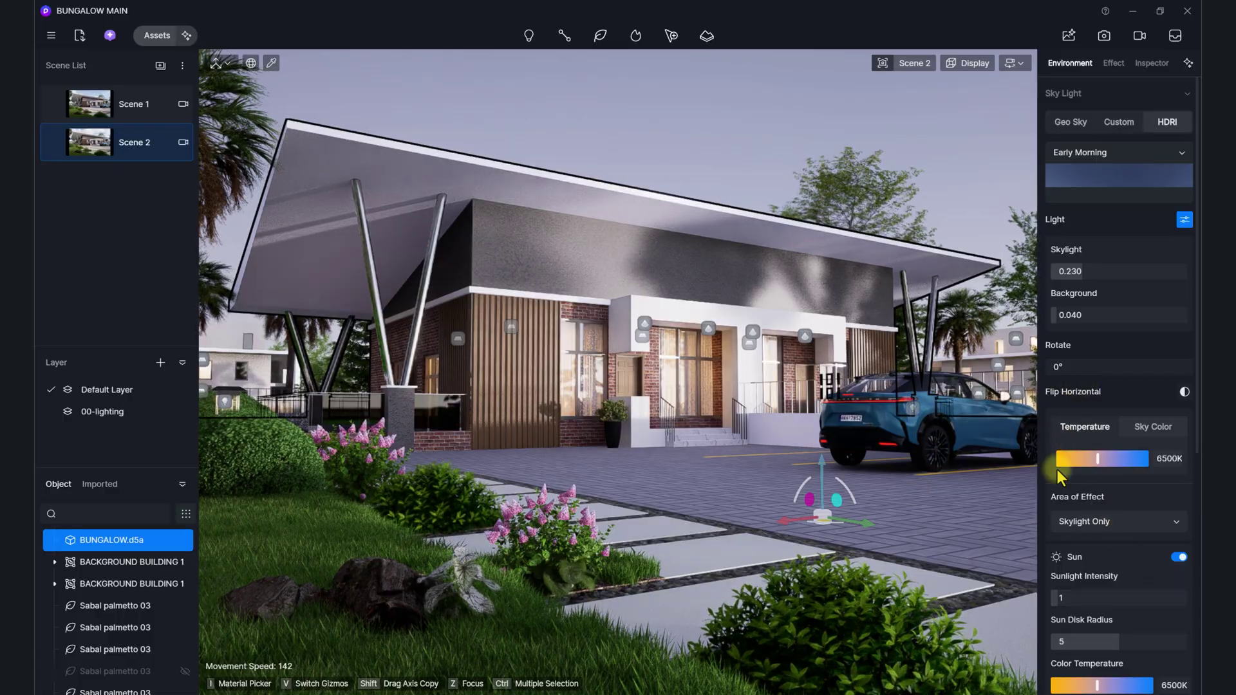
{"action": "left_click_drag", "start_coordinate": [1059, 368], "coordinate": [1071, 372]}
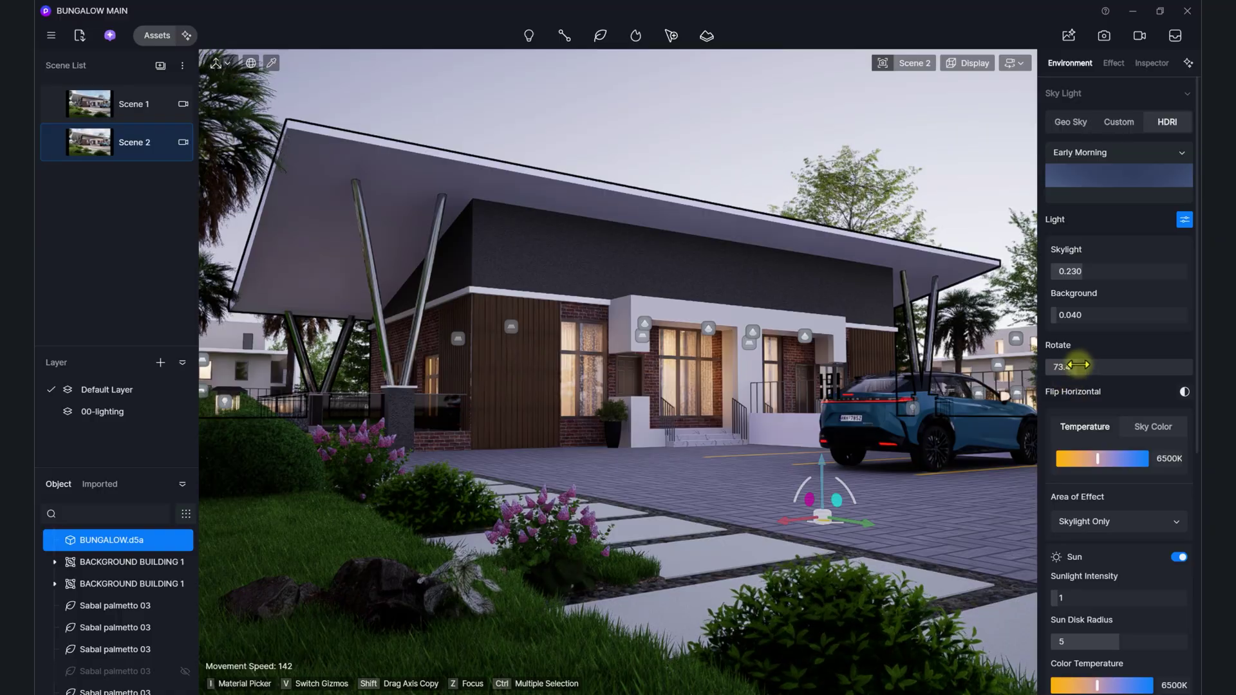
{"action": "left_click_drag", "start_coordinate": [1078, 365], "coordinate": [1128, 372]}
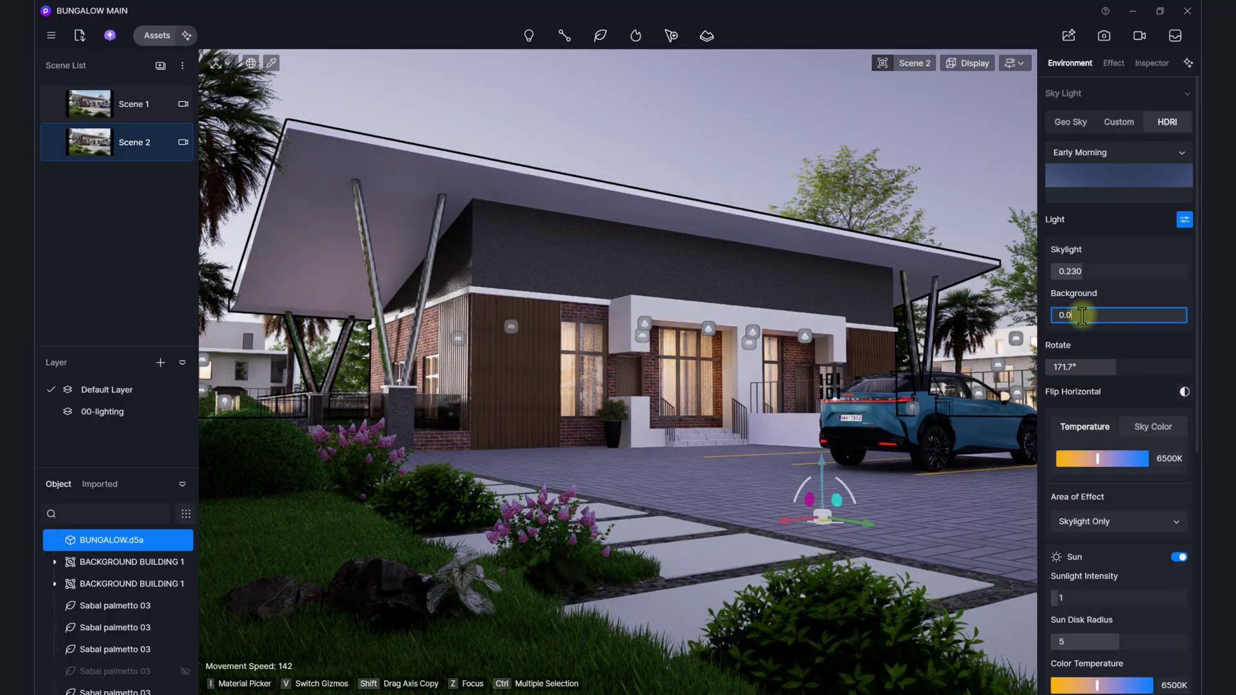
Step: Set the HDRI background light to 0.030 and the rotation to about 166.7°, with the sun turned off
{"action": "key", "text": "Return"}
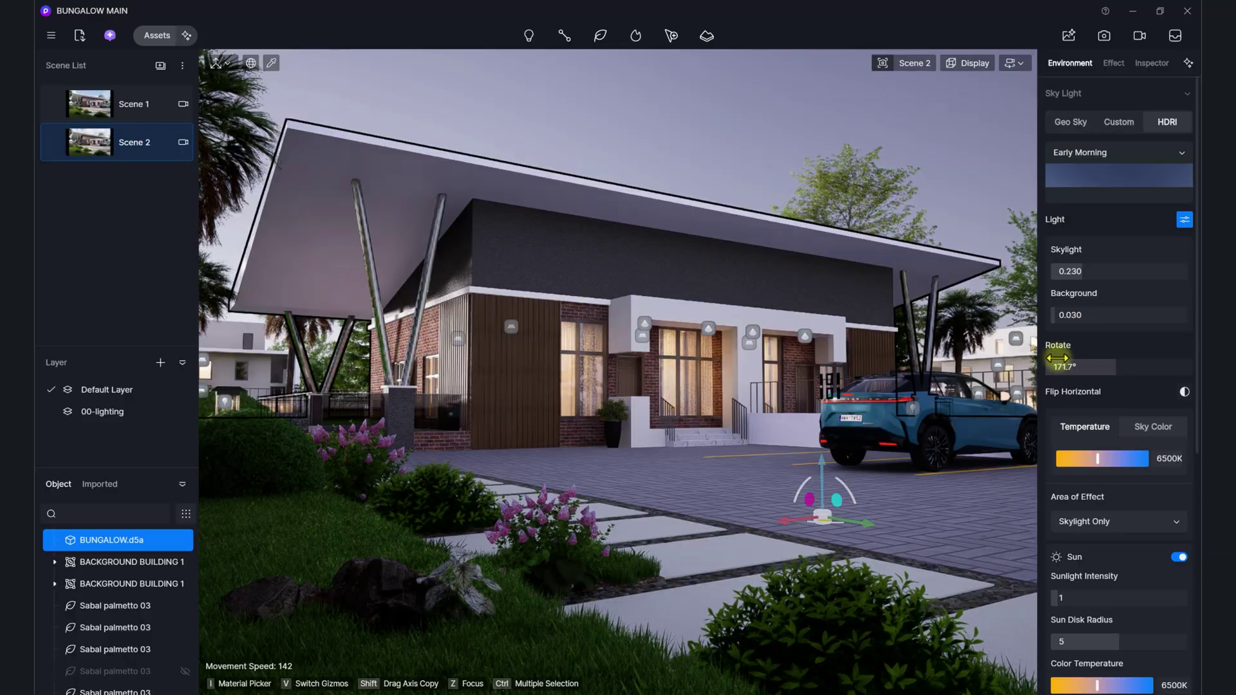
{"action": "left_click_drag", "start_coordinate": [1122, 371], "coordinate": [1117, 369]}
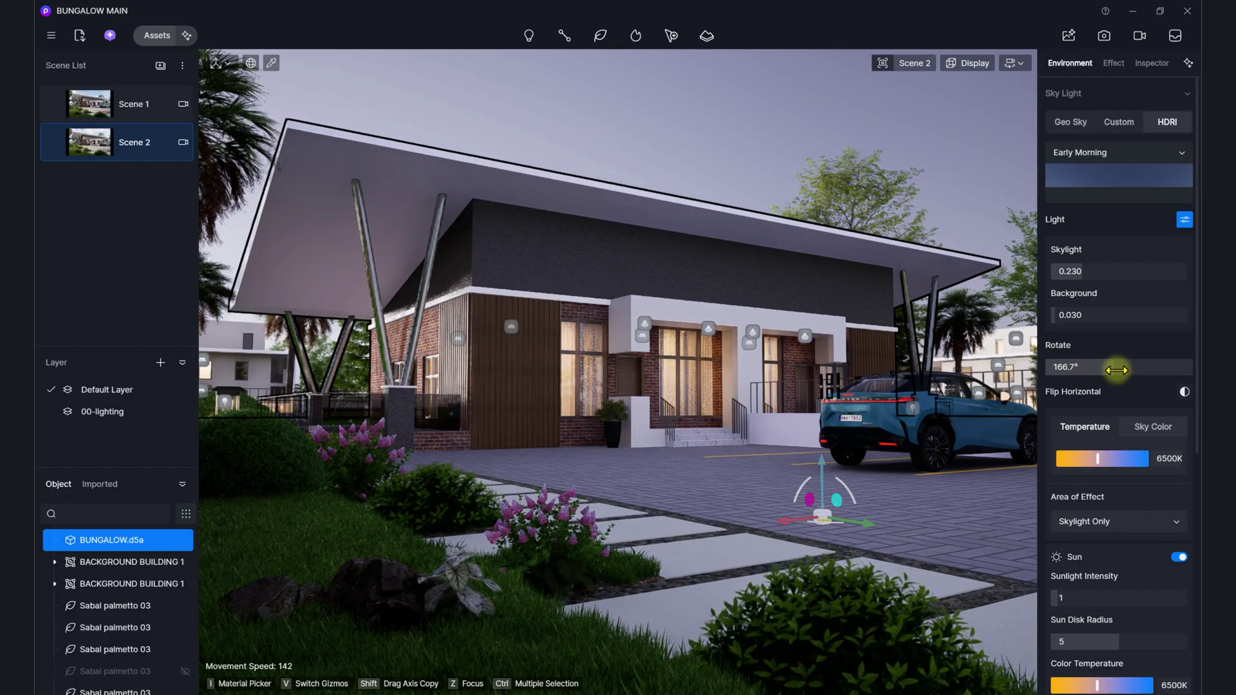
{"action": "left_click", "coordinate": [1180, 557]}
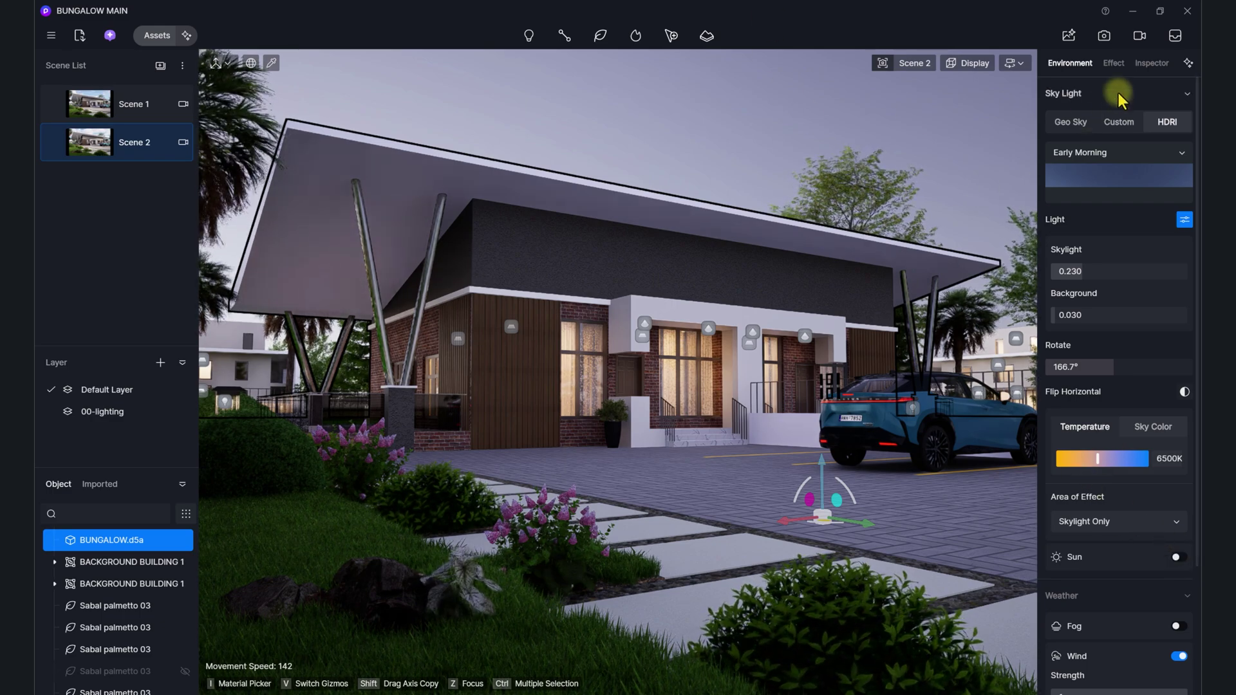
Step: Set the post-processing exposure to -0.1 and the bloom to 0.32
{"action": "left_click", "coordinate": [1114, 63]}
{"action": "left_click_drag", "start_coordinate": [1100, 288], "coordinate": [1110, 289]}
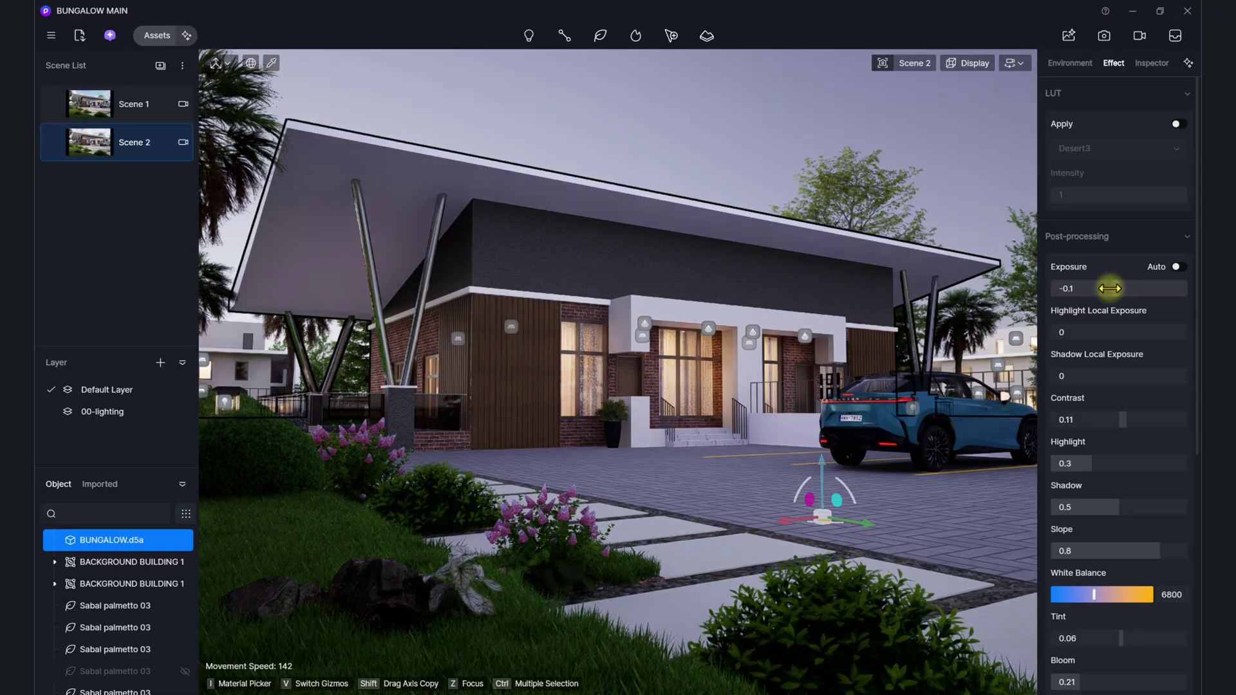
{"action": "scroll", "coordinate": [1122, 422], "scroll_direction": "down", "scroll_amount": 5}
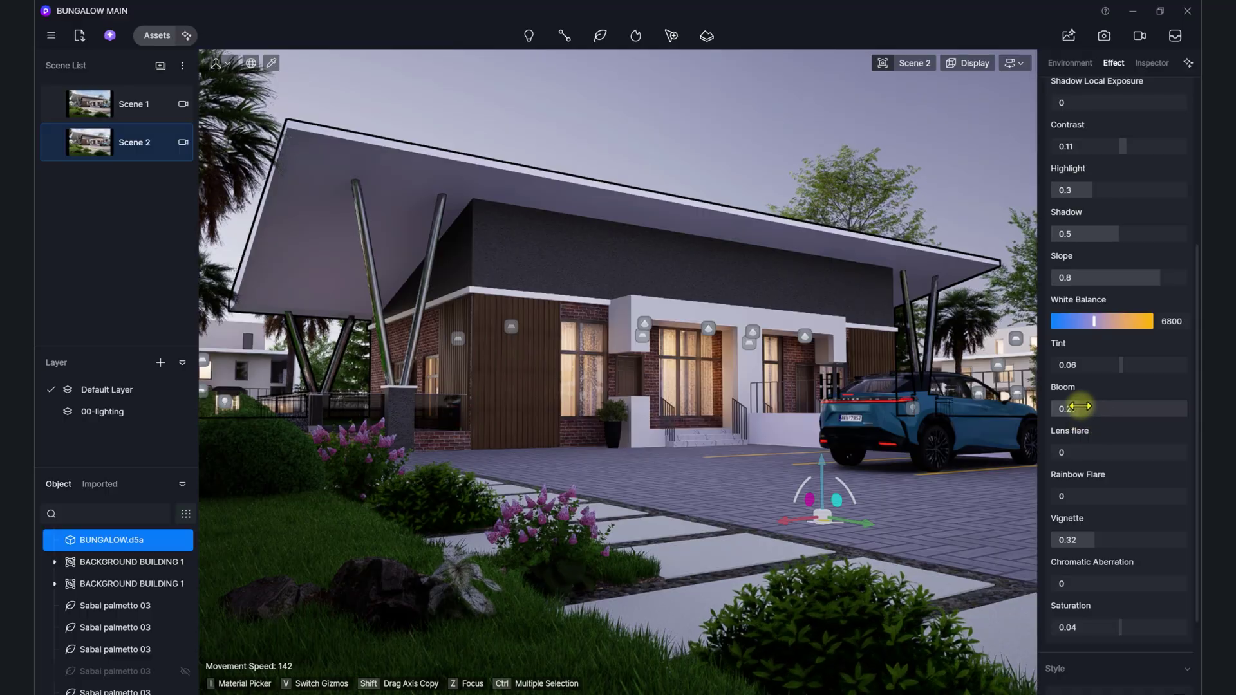
{"action": "mouse_move", "coordinate": [1080, 406]}
{"action": "left_mouse_down"}
{"action": "mouse_move", "coordinate": [1104, 411]}
{"action": "mouse_move", "coordinate": [1094, 410]}
{"action": "left_mouse_up"}
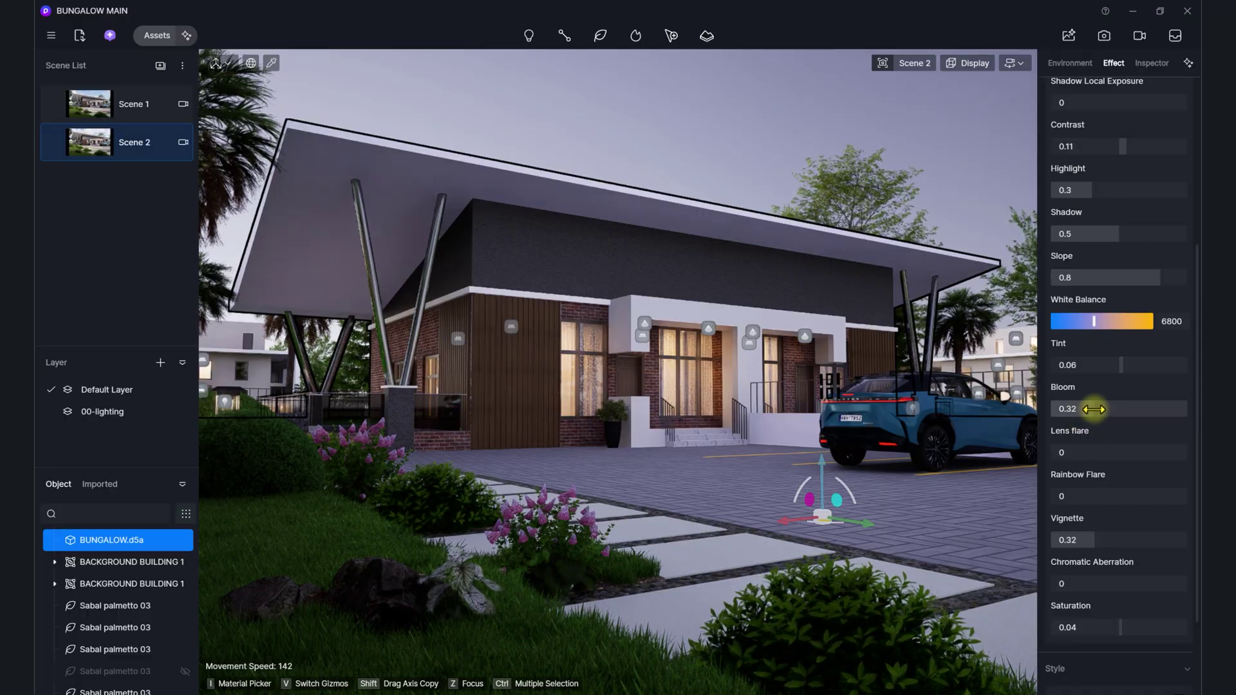
Step: Set the HDRI sky rotation to 286.7°
{"action": "scroll", "coordinate": [1074, 160], "scroll_direction": "up", "scroll_amount": 1}
{"action": "scroll", "coordinate": [1070, 122], "scroll_direction": "up", "scroll_amount": 2}
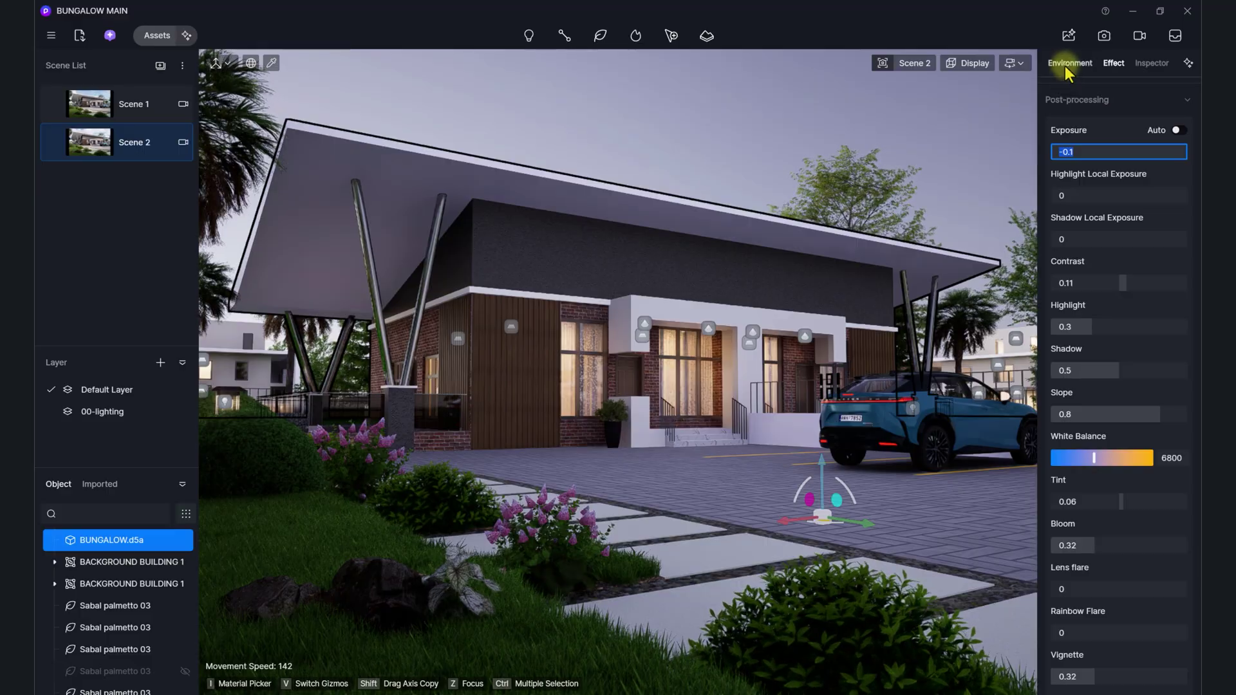
{"action": "left_click", "coordinate": [1069, 63]}
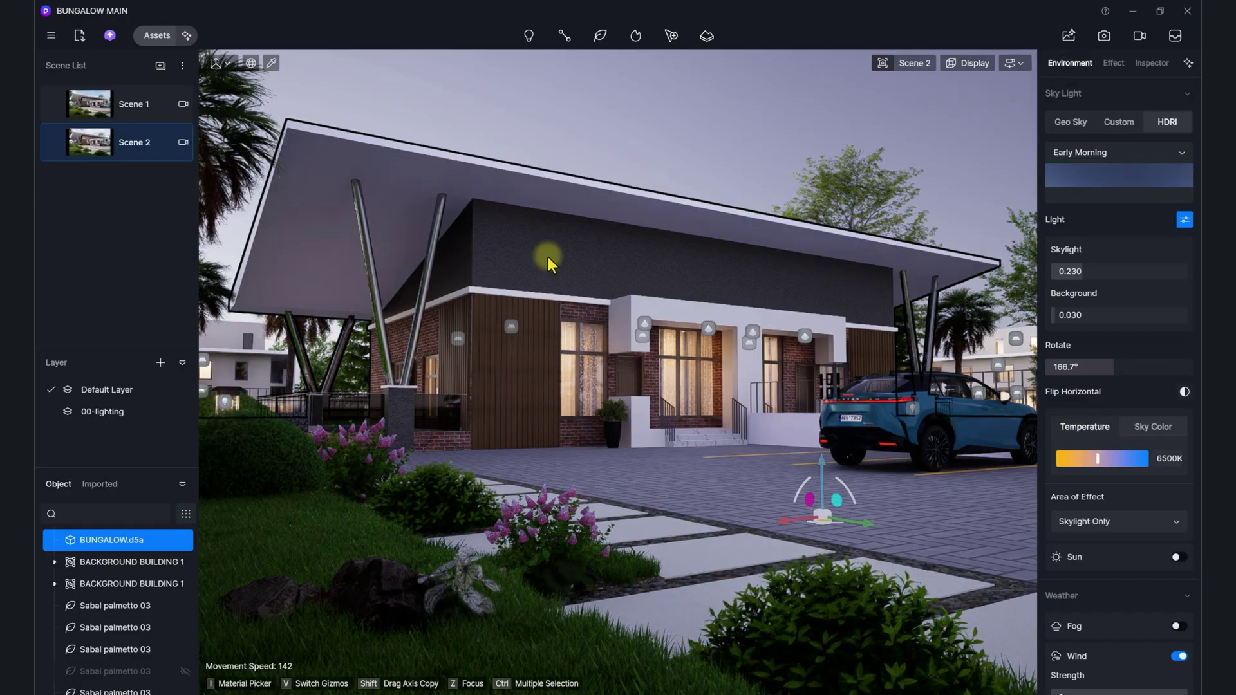
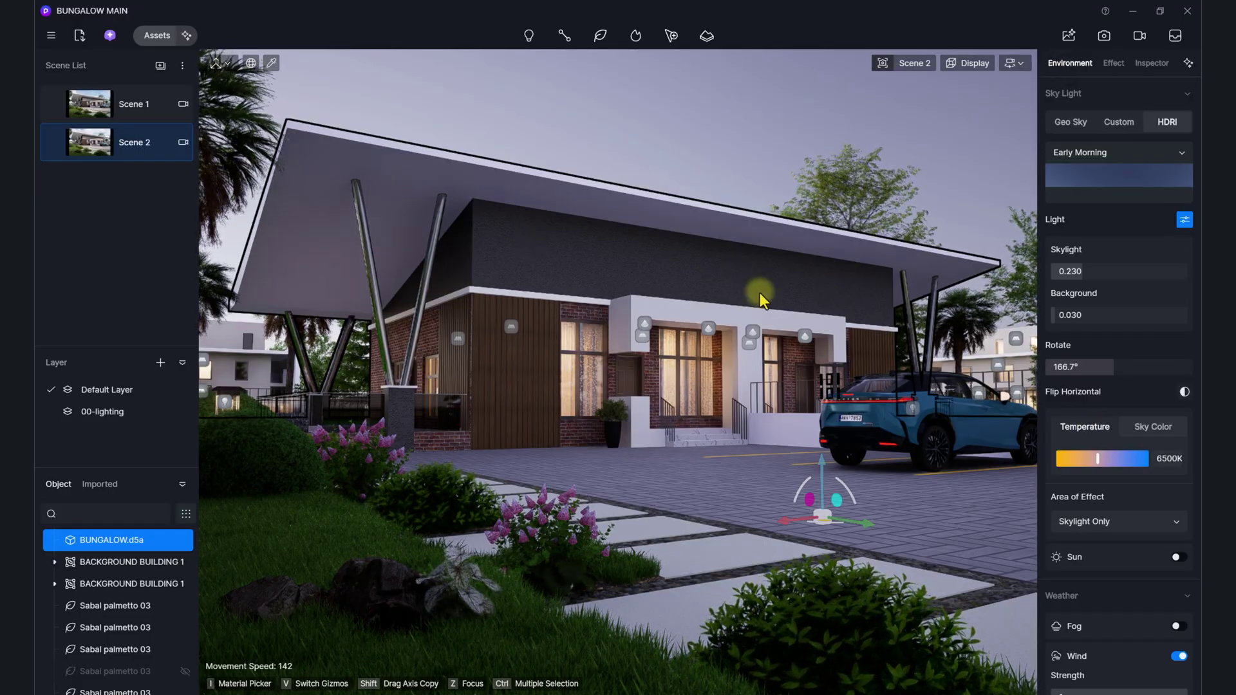
{"action": "left_click_drag", "start_coordinate": [1141, 368], "coordinate": [1167, 366]}
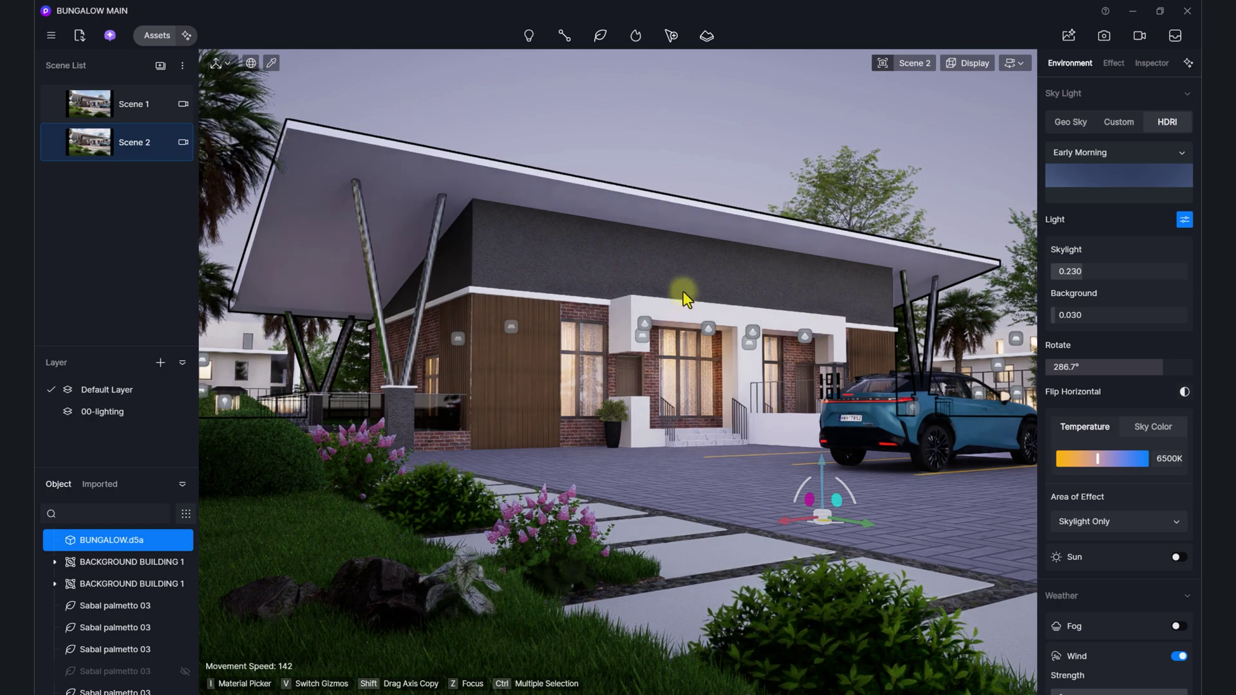
Step: Set the post-processing exposure to -0.15 and update Scene 2 with the current look
{"action": "left_click", "coordinate": [1115, 63]}
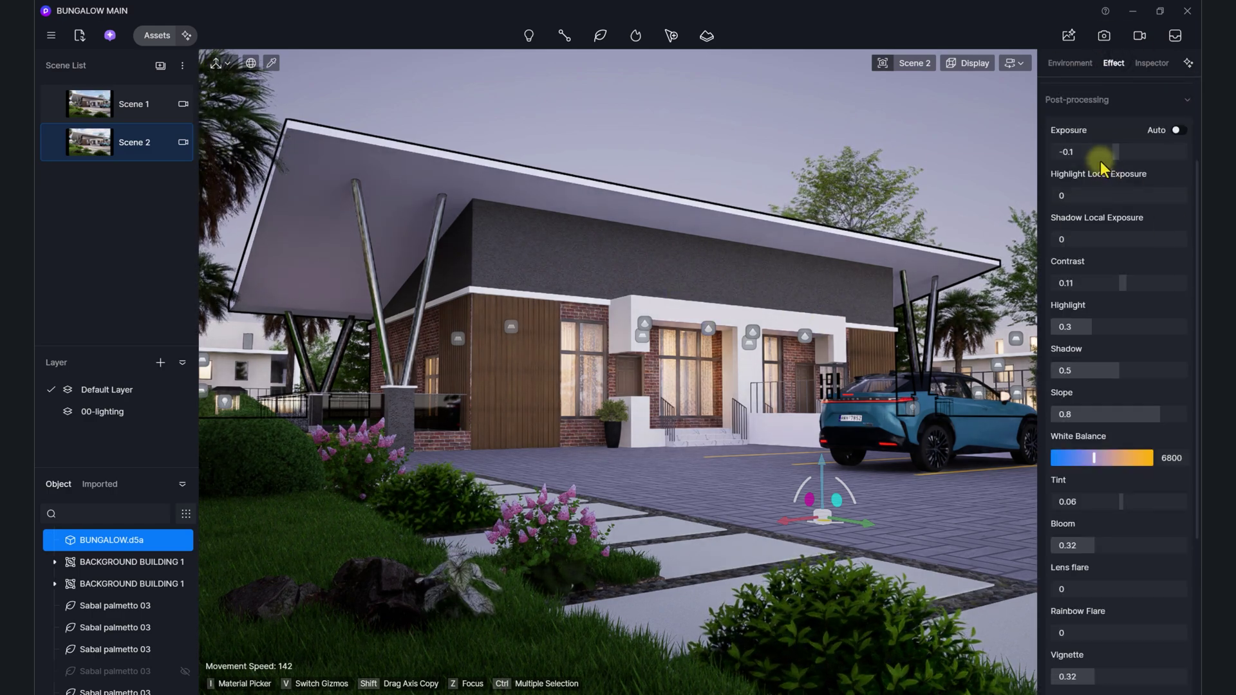
{"action": "left_click_drag", "start_coordinate": [1112, 154], "coordinate": [1112, 155]}
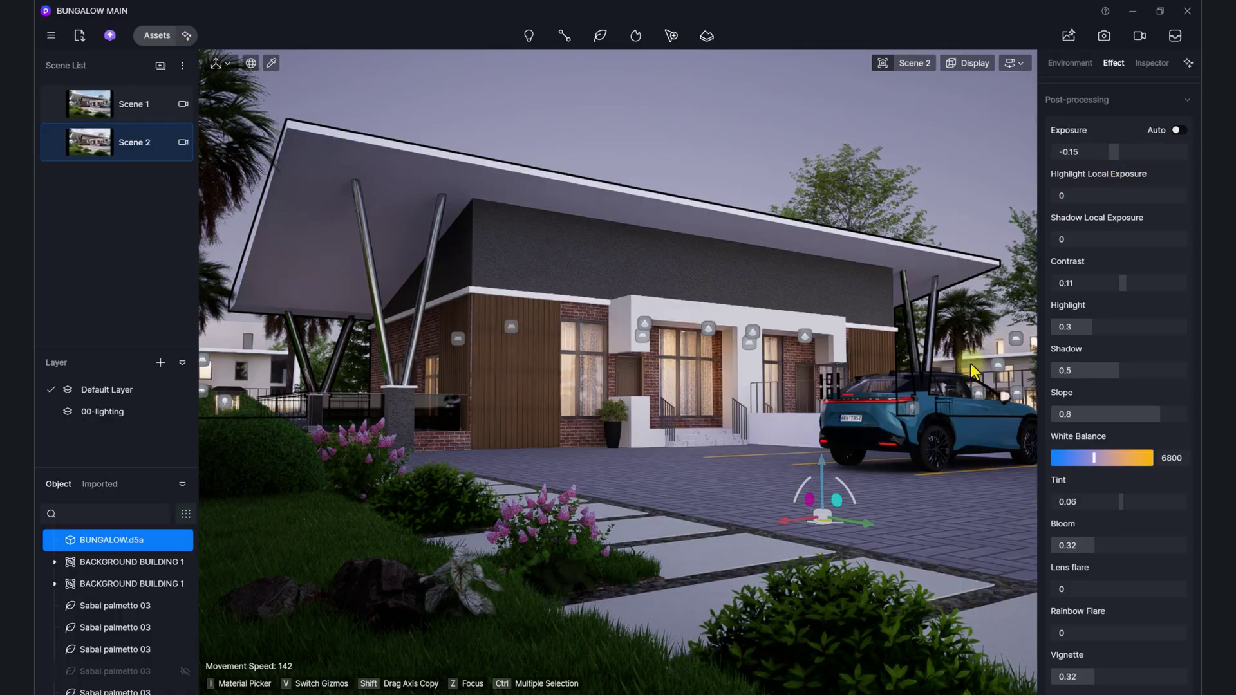
{"action": "left_click", "coordinate": [54, 144]}
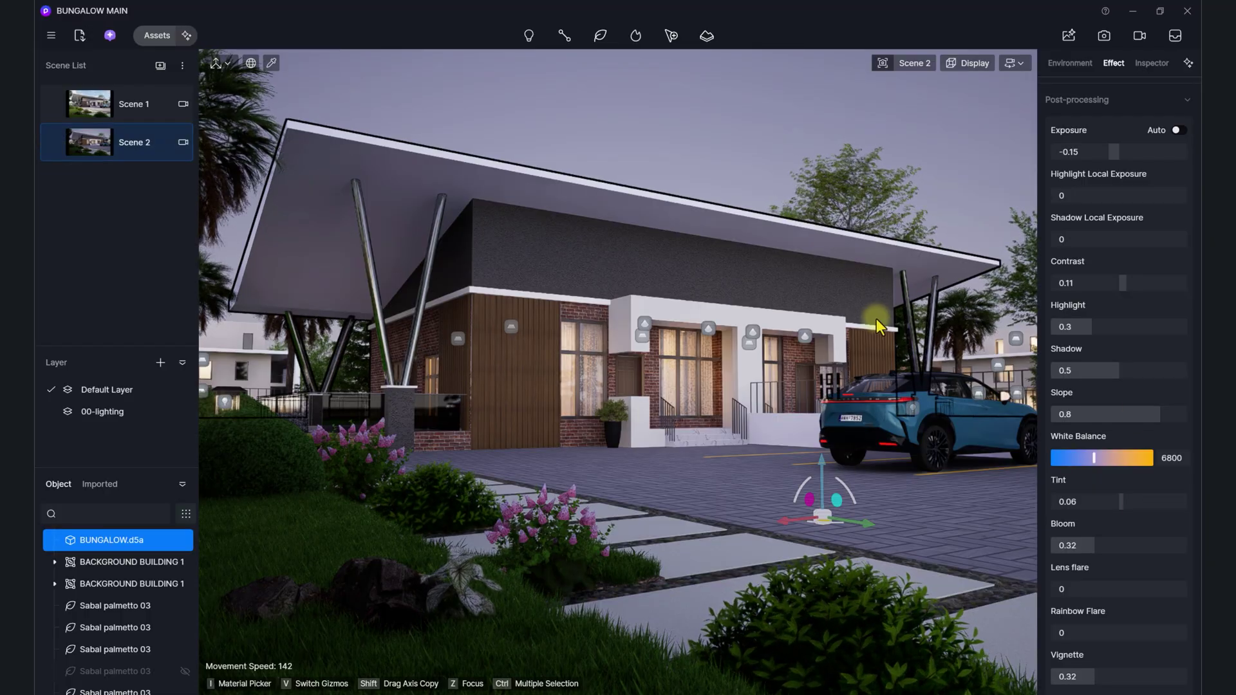
Step: Move the floor lamp group beside the paving slabs along the planting strip to about X -8477, Y 16723
{"action": "left_click", "coordinate": [1103, 36]}
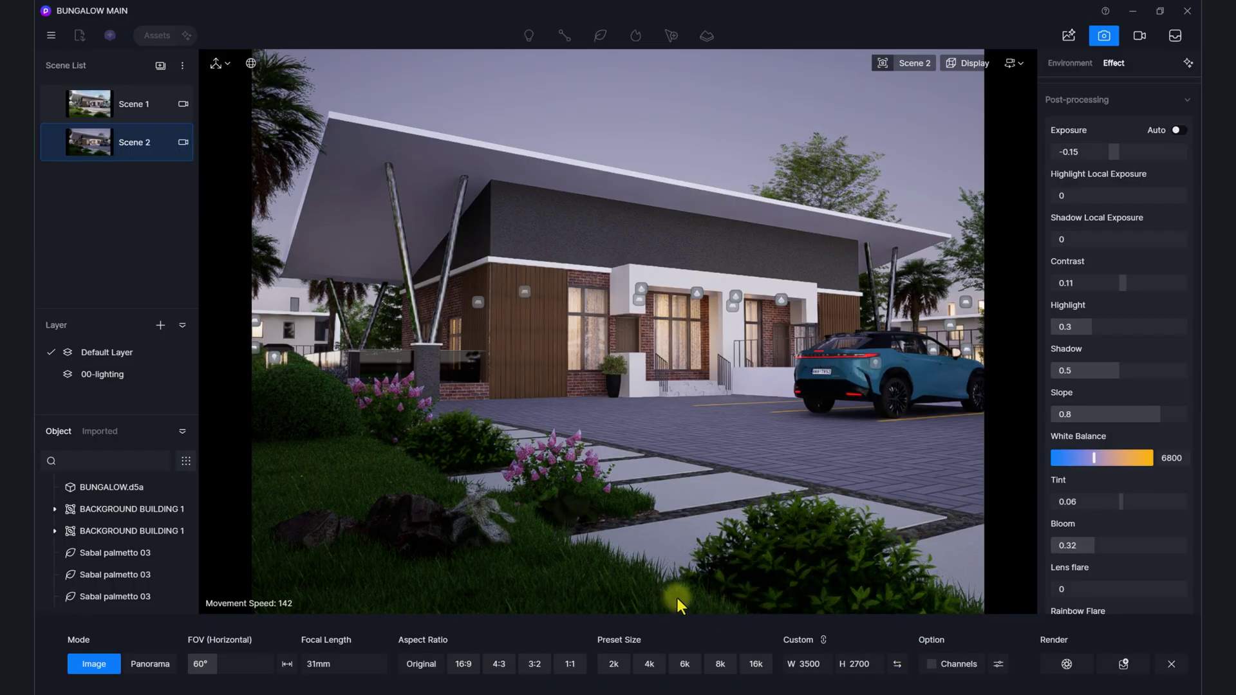
{"action": "left_click", "coordinate": [1116, 40]}
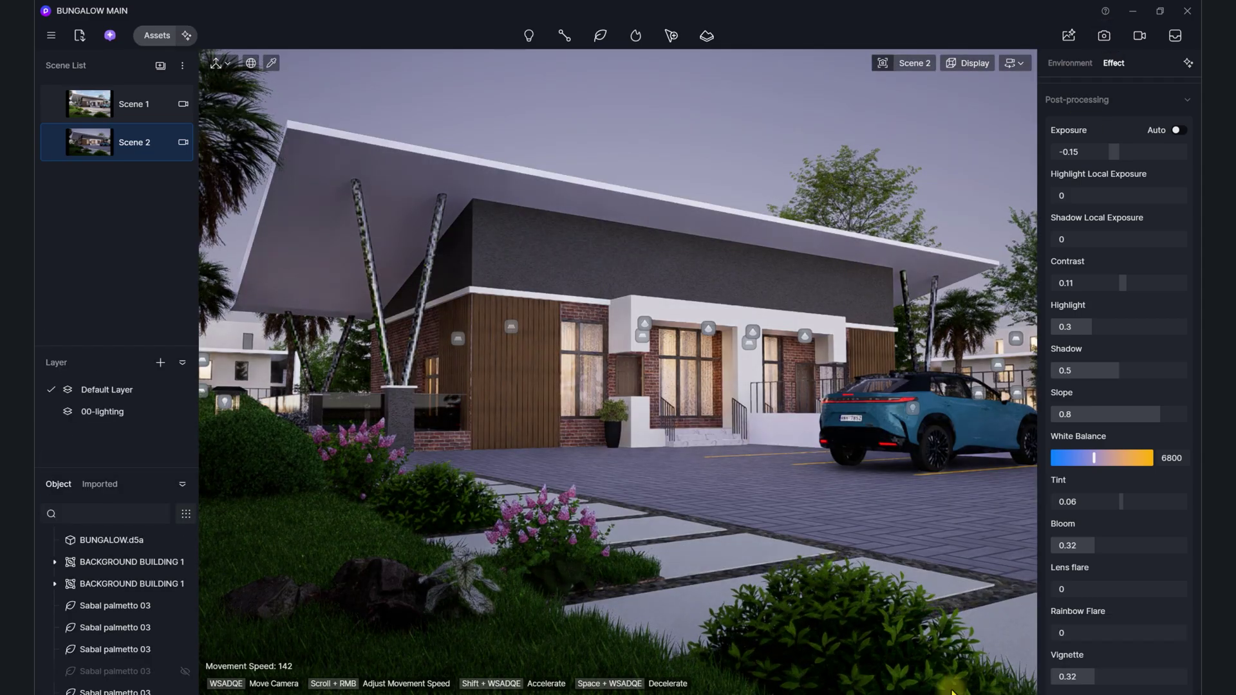
{"action": "right_click_drag", "start_coordinate": [869, 668], "coordinate": [726, 511]}
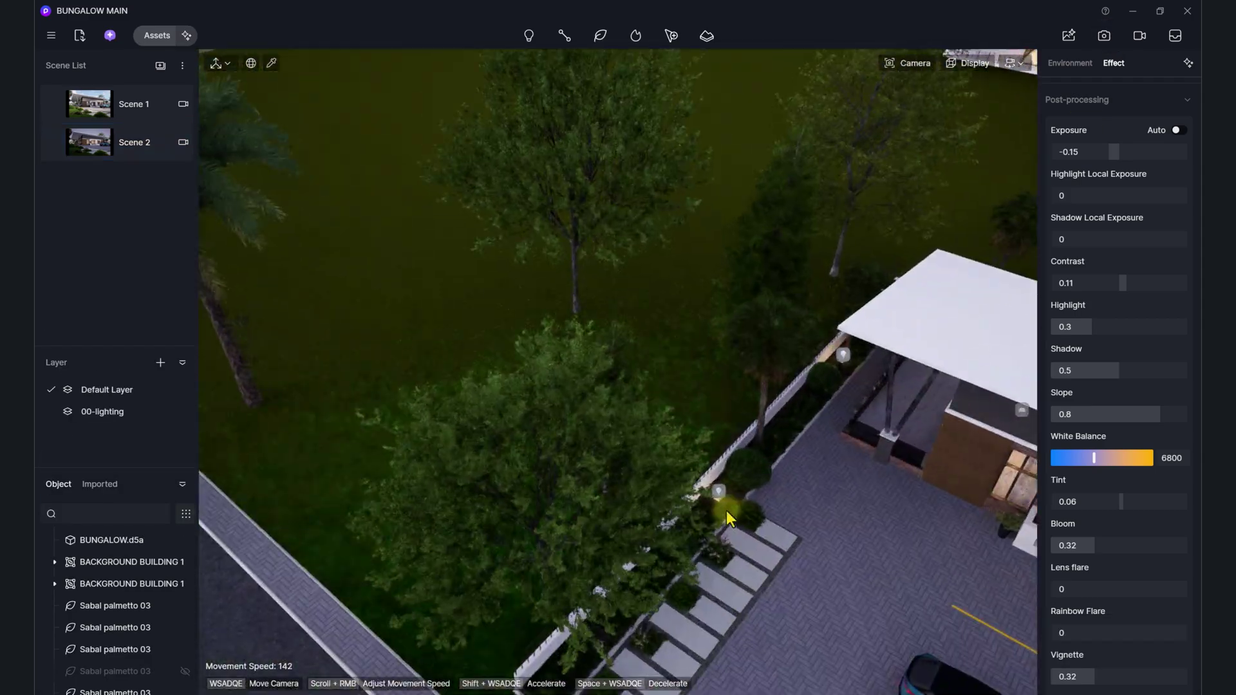
{"action": "scroll", "coordinate": [726, 511], "scroll_direction": "down", "scroll_amount": 10}
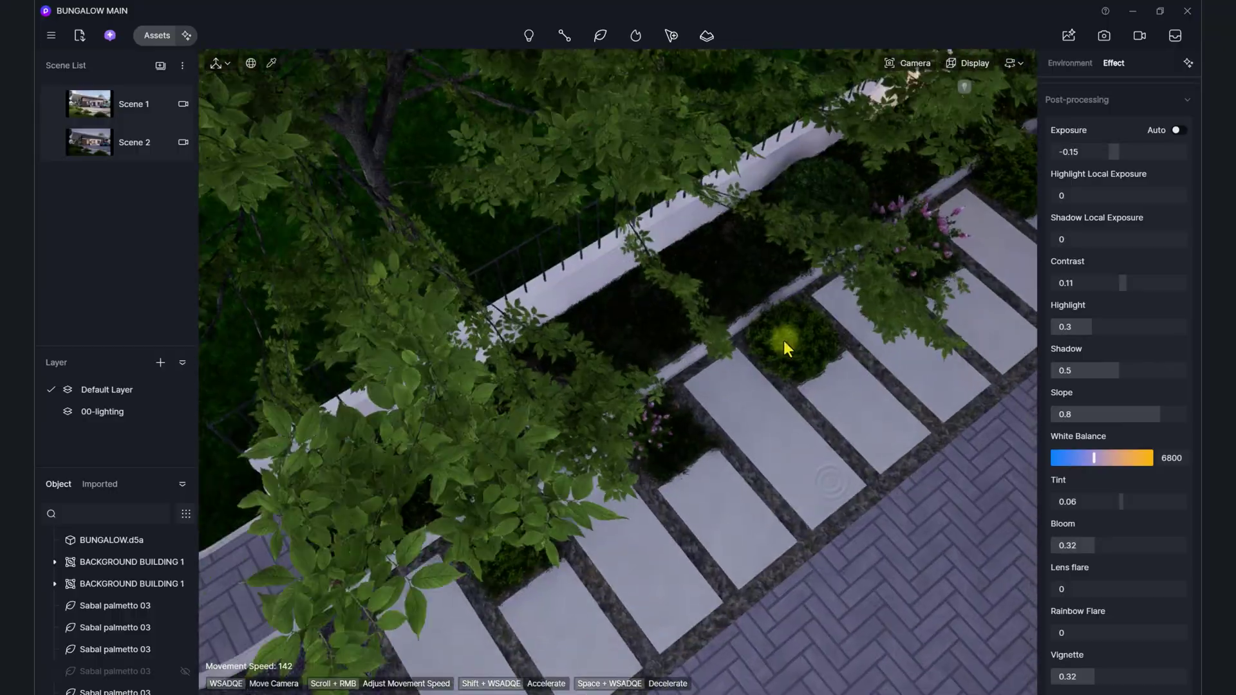
{"action": "scroll", "coordinate": [848, 241], "scroll_direction": "up", "scroll_amount": 6}
{"action": "left_click", "coordinate": [859, 175]}
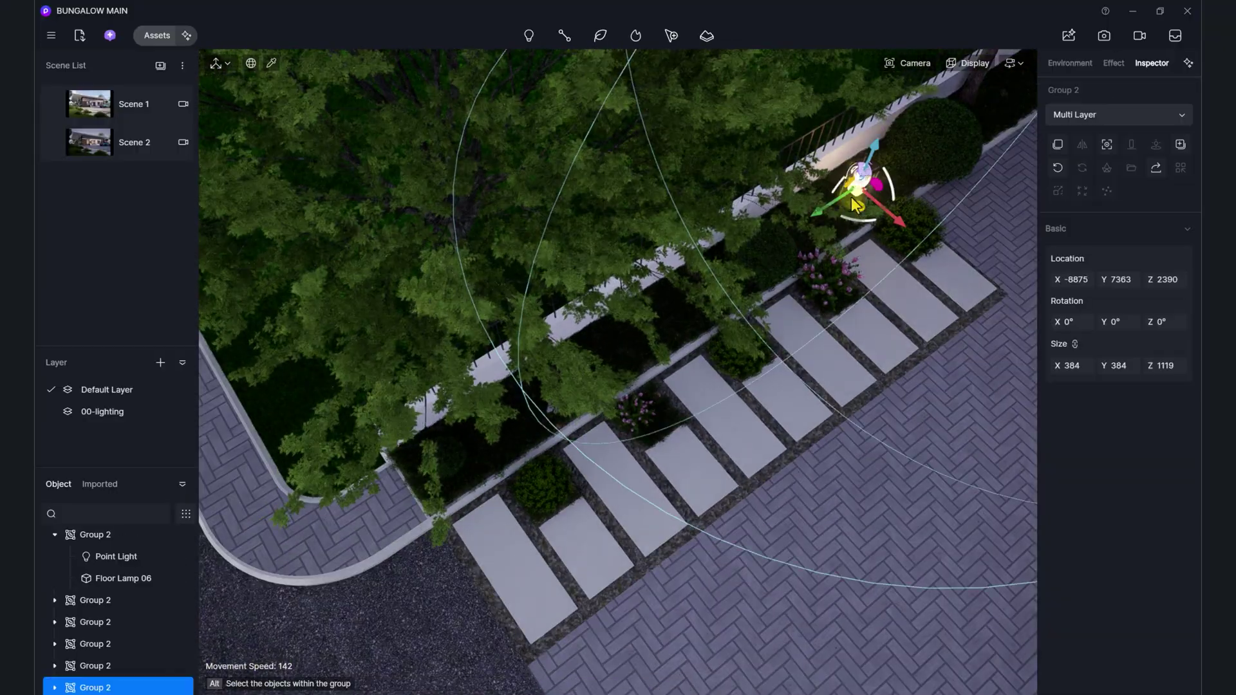
{"action": "left_click_drag", "start_coordinate": [820, 211], "coordinate": [699, 430]}
{"action": "right_click_drag", "start_coordinate": [698, 430], "coordinate": [570, 378]}
{"action": "left_click_drag", "start_coordinate": [527, 288], "coordinate": [636, 353]}
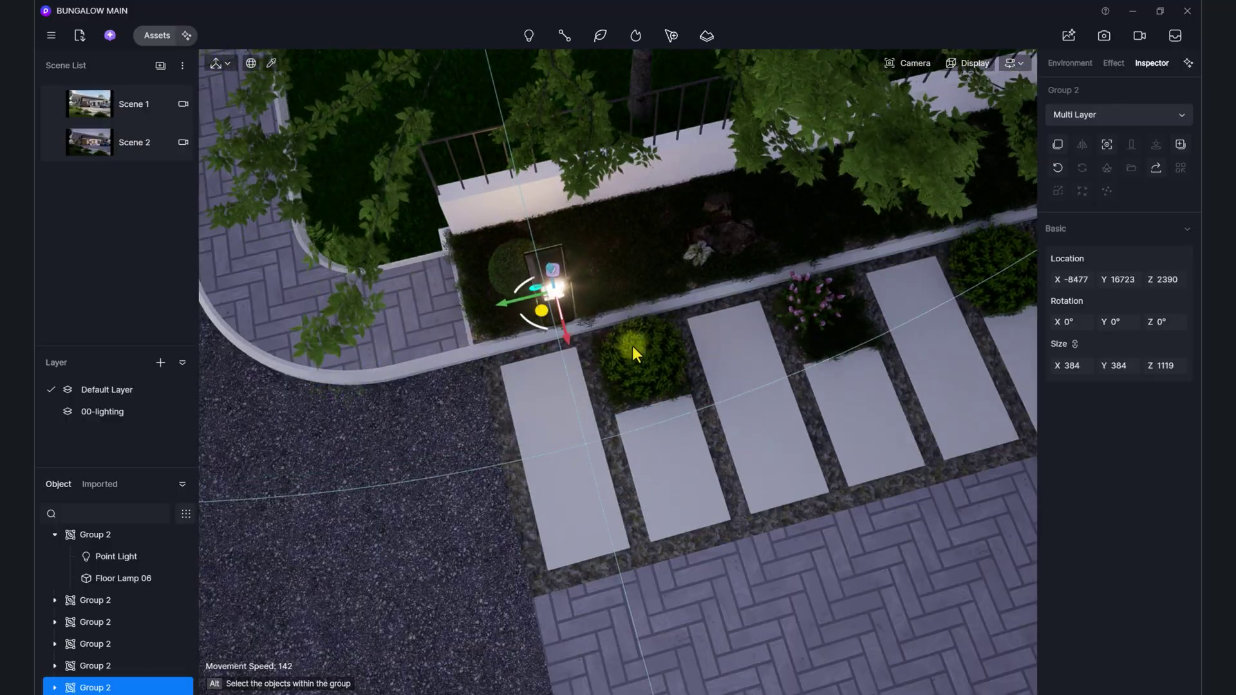
Step: Check the floor lamp in the Scene 2 view and shift it to Y 17401, out of the frame
{"action": "left_click", "coordinate": [94, 142]}
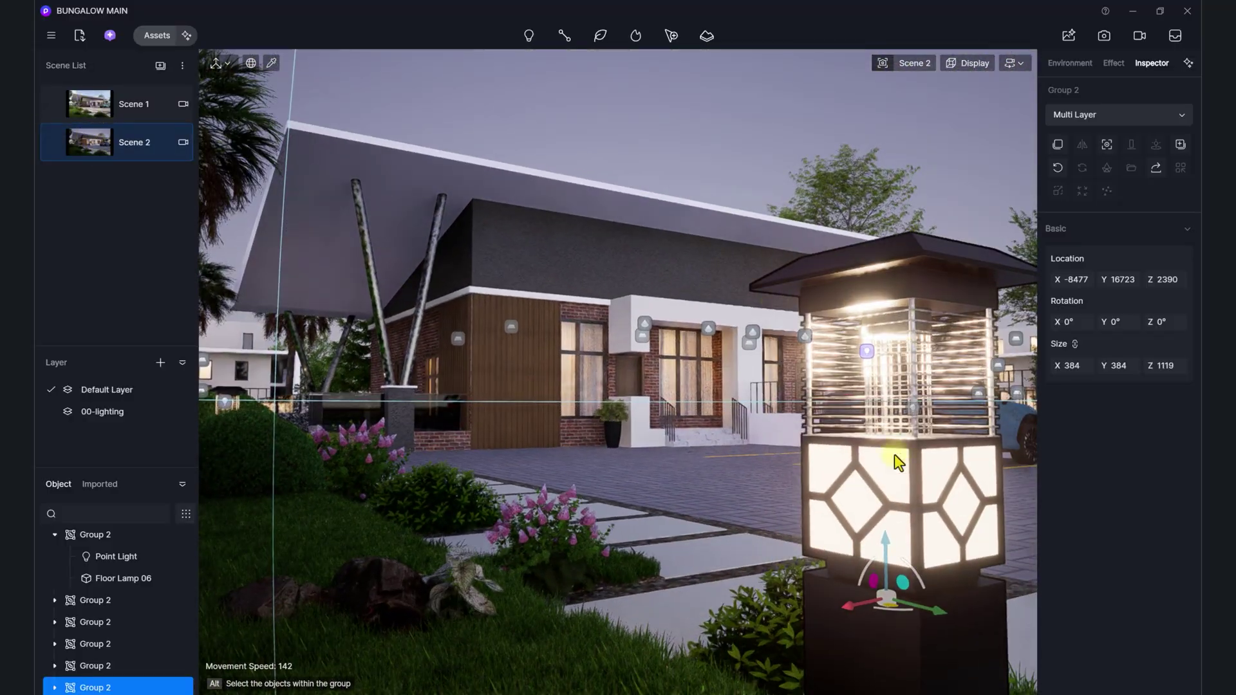
{"action": "key", "text": "f"}
{"action": "left_click_drag", "start_coordinate": [434, 244], "coordinate": [714, 296]}
{"action": "left_click", "coordinate": [87, 140]}
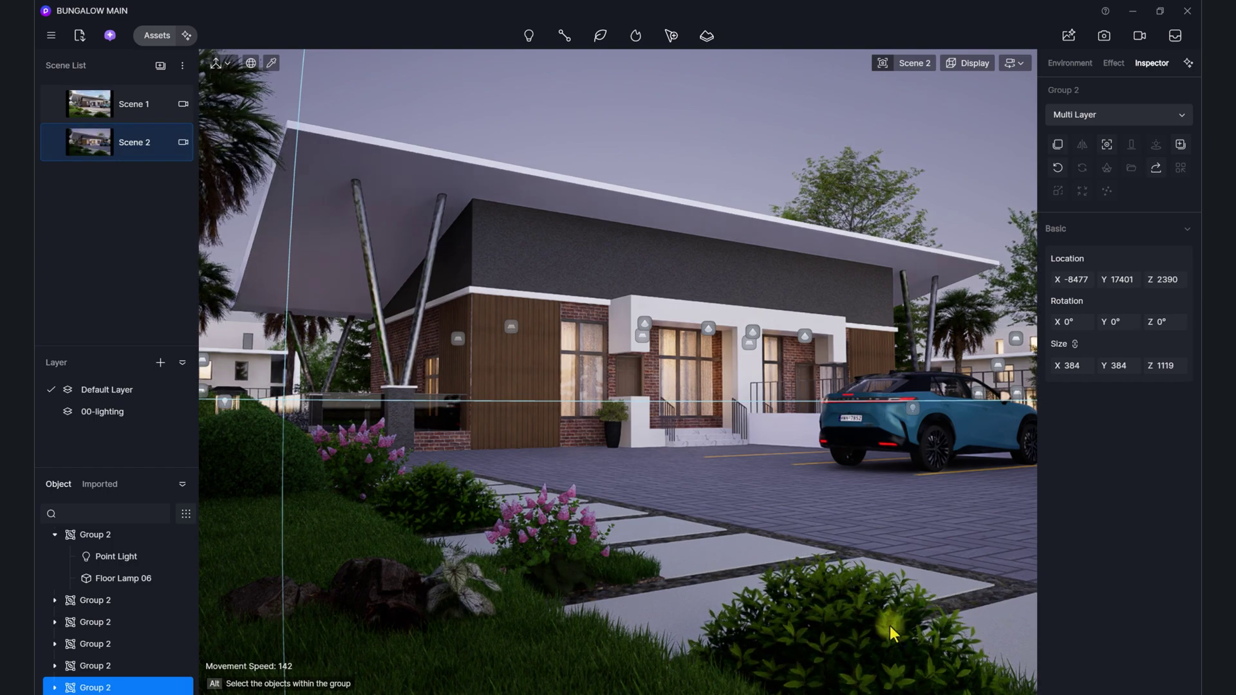
Step: Set up a still image render of Scene 2 with a custom size of 3500 × 2700
{"action": "left_click", "coordinate": [1113, 38]}
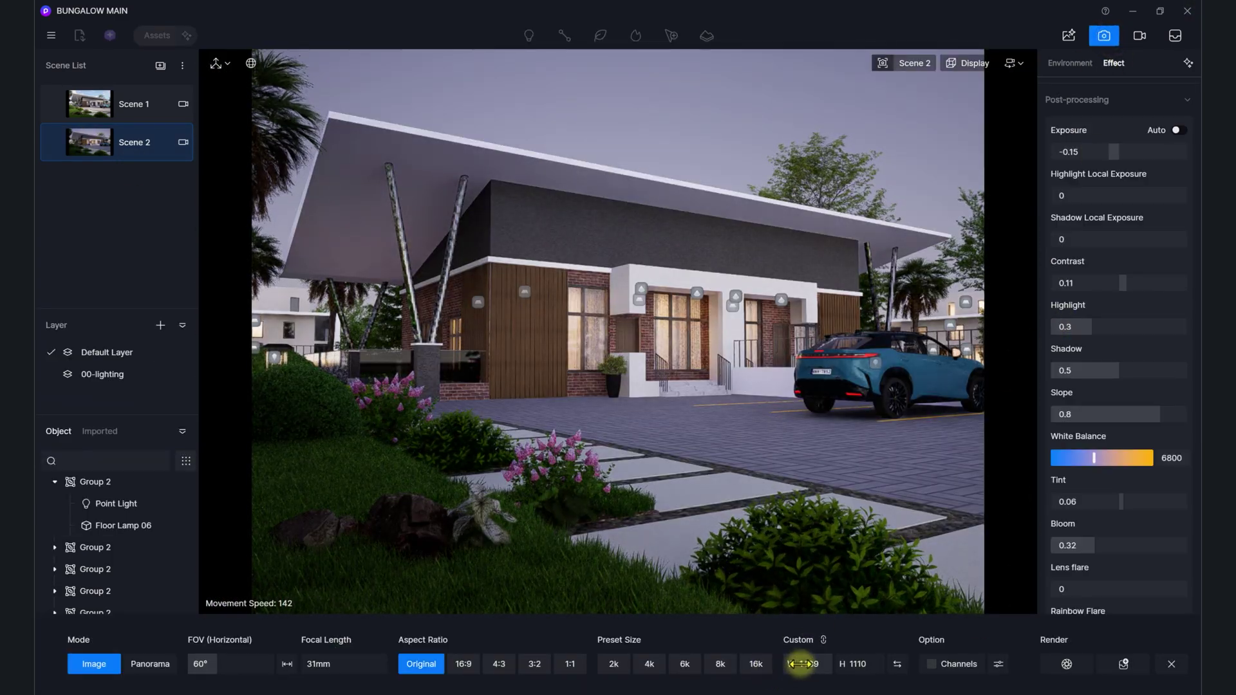
{"action": "left_click", "coordinate": [801, 663]}
{"action": "type", "text": "3"}
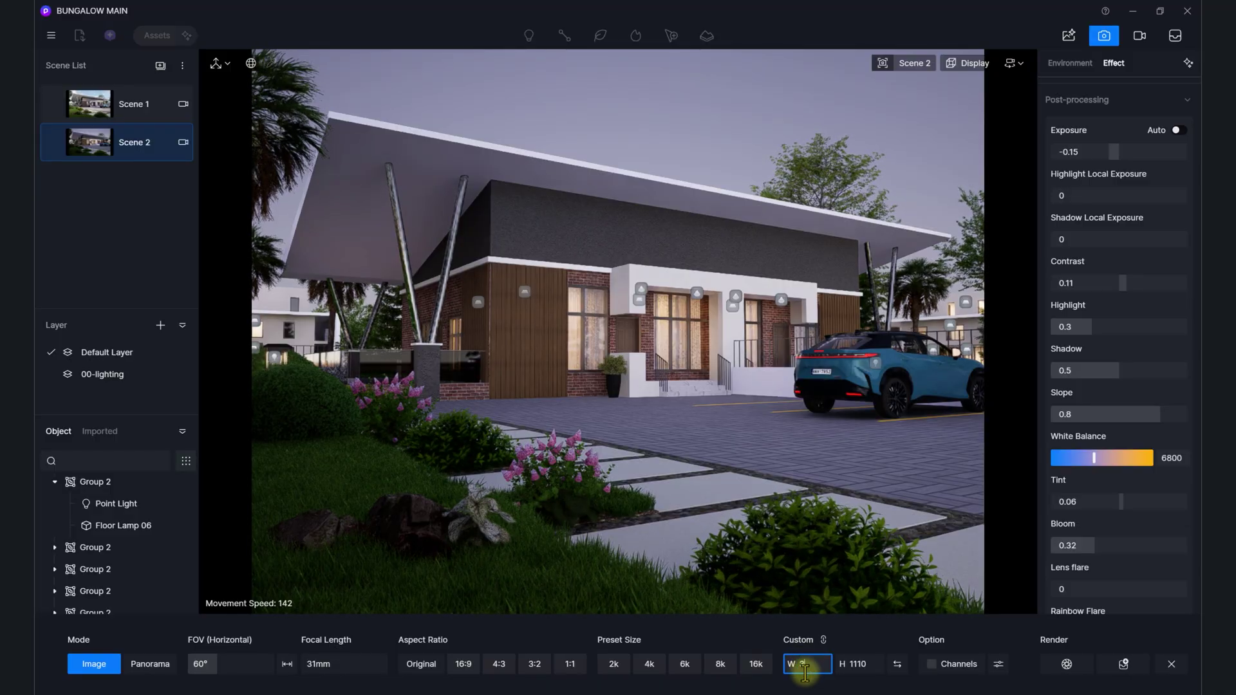
{"action": "type", "text": "500"}
{"action": "key", "text": "Return"}
Step: Render the image and save it as Scene 1b.png in the 71-COMPOSITION IN D5 RENDER folder
{"action": "left_click", "coordinate": [1065, 664]}
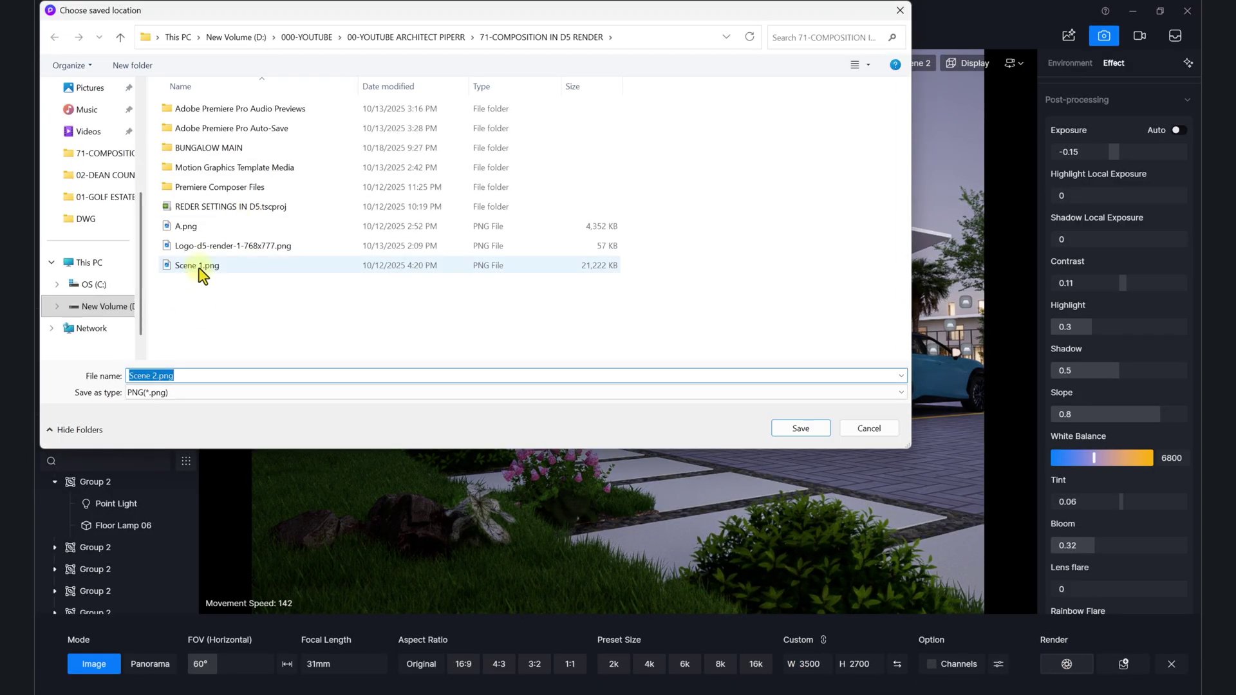
{"action": "left_click", "coordinate": [193, 270]}
{"action": "left_click", "coordinate": [155, 375]}
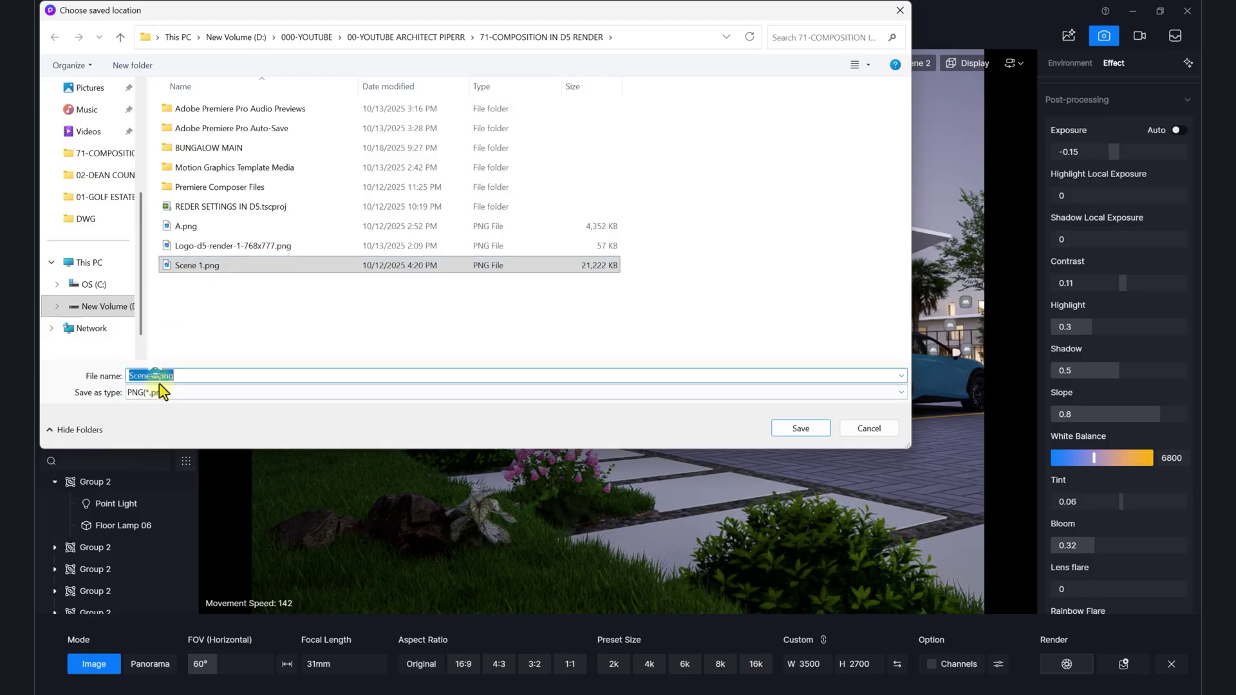
{"action": "left_click", "coordinate": [156, 377]}
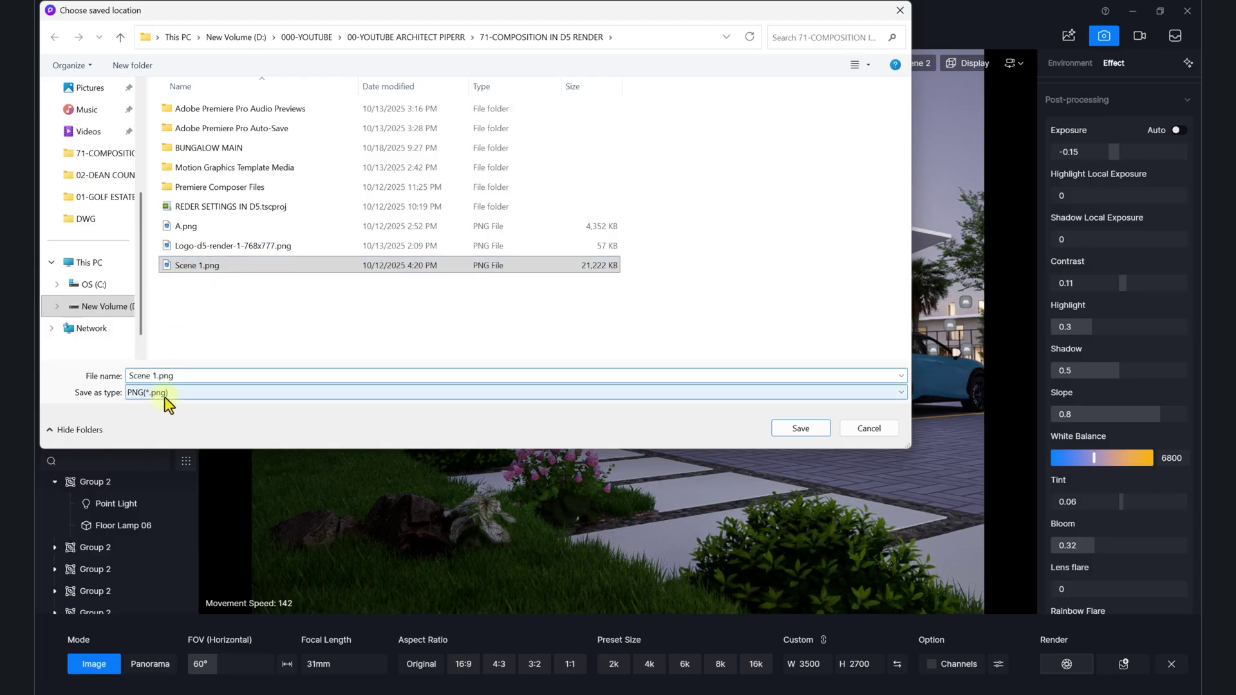
{"action": "type", "text": "b"}
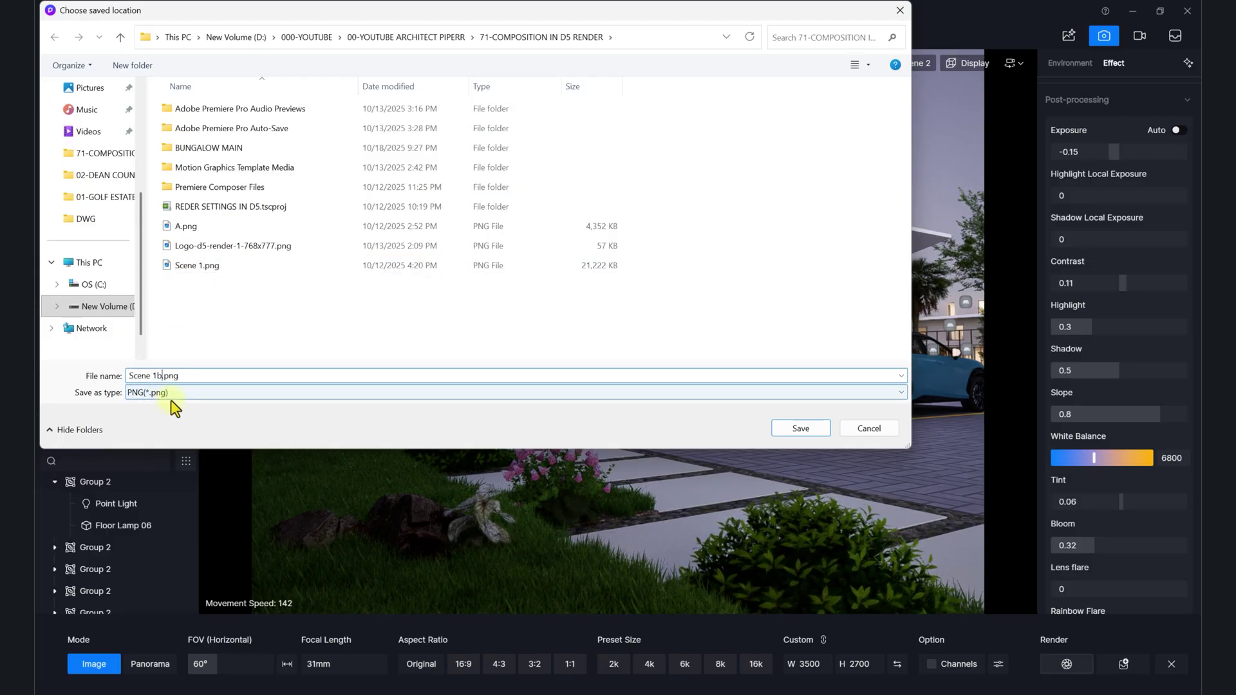
{"action": "left_click", "coordinate": [800, 429]}
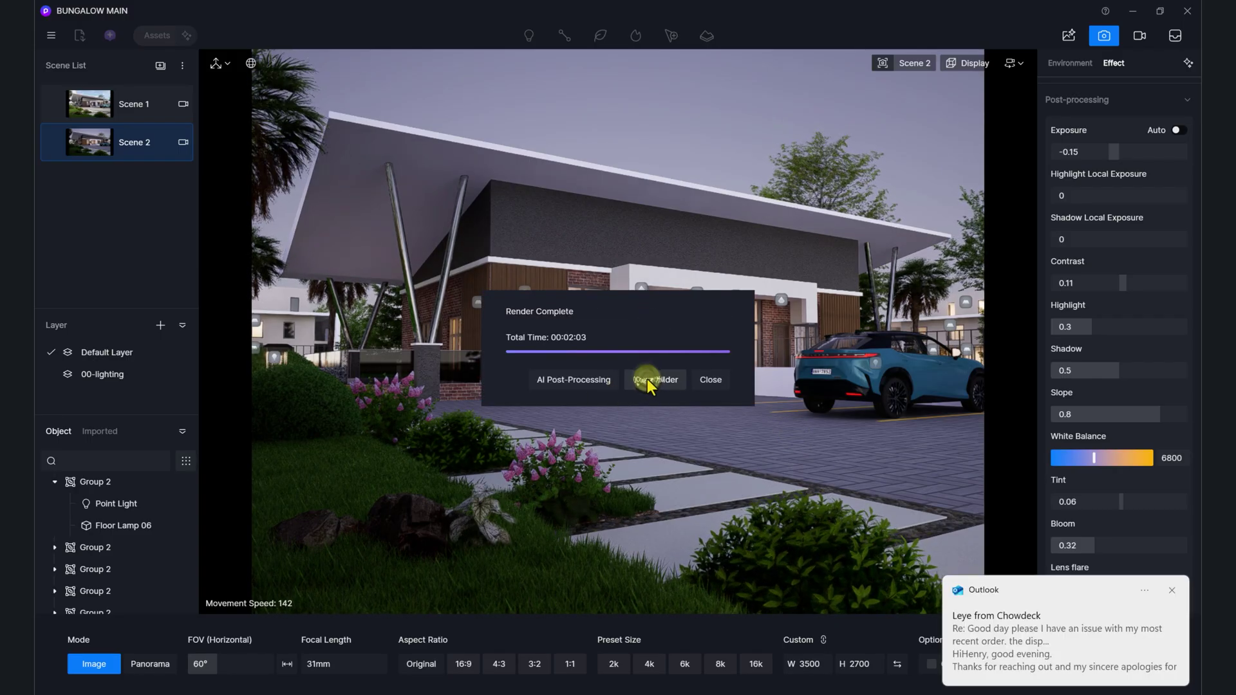
Step: Open the rendered Scene 1b.png from its folder, examine its lighting, and return to the scene
{"action": "left_click", "coordinate": [649, 379]}
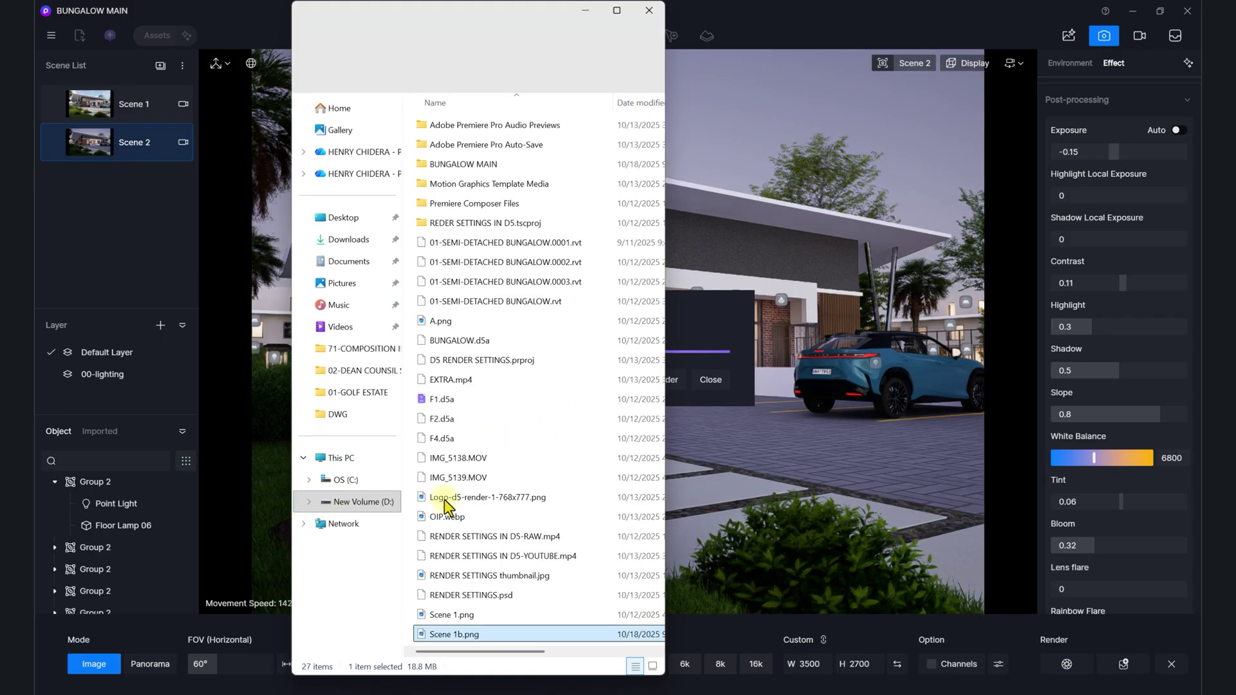
{"action": "double_click", "coordinate": [470, 628]}
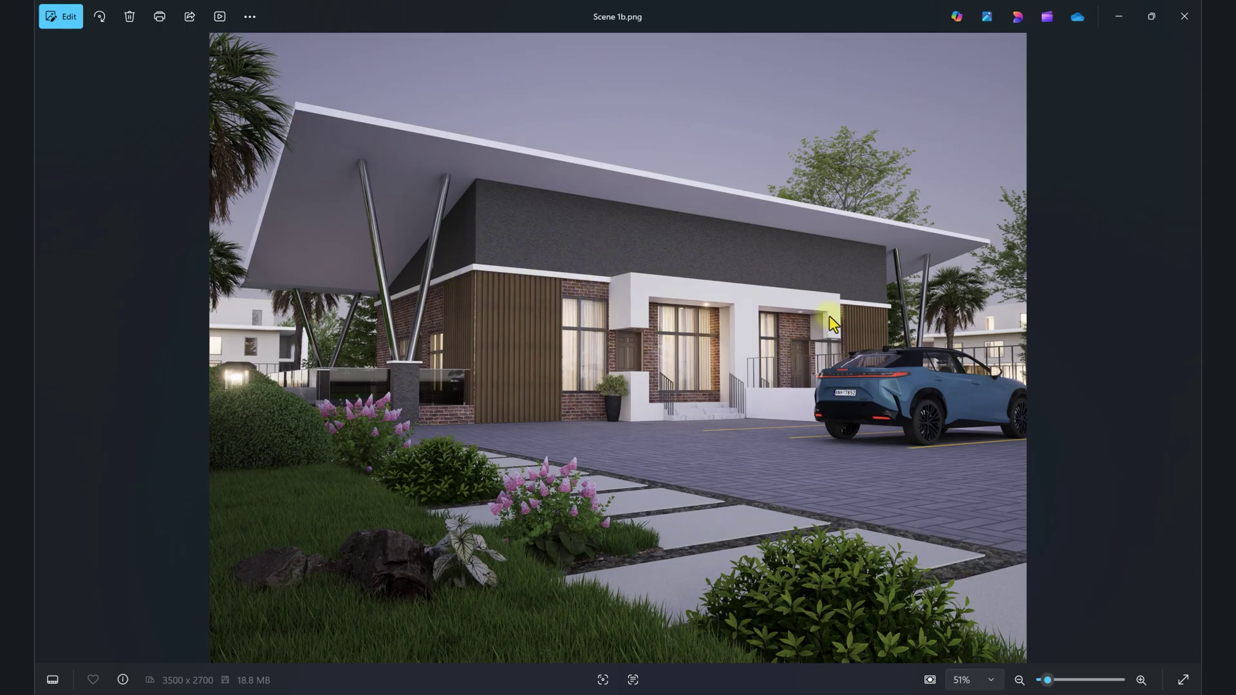
{"action": "left_click", "coordinate": [1184, 17]}
{"action": "left_click", "coordinate": [647, 13]}
{"action": "left_click", "coordinate": [712, 379]}
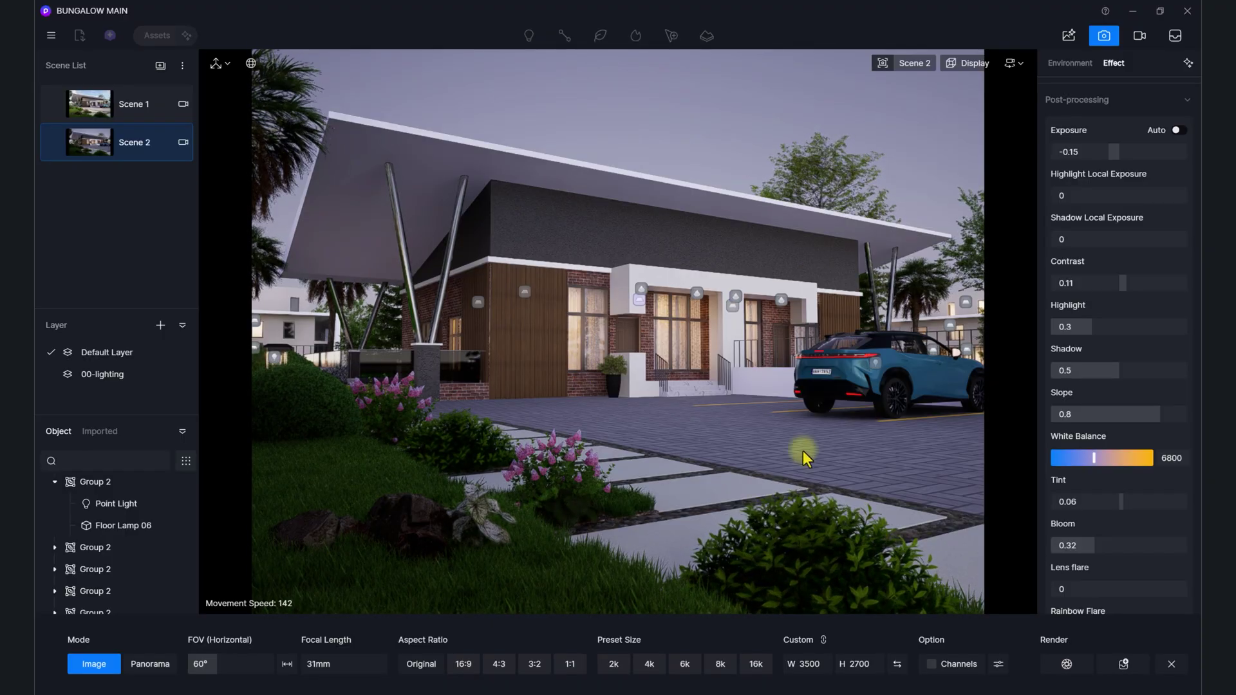
Step: Set the HDRI skylight to 0.170 and leave the image render mode
{"action": "scroll", "coordinate": [1130, 241], "scroll_direction": "up", "scroll_amount": 2}
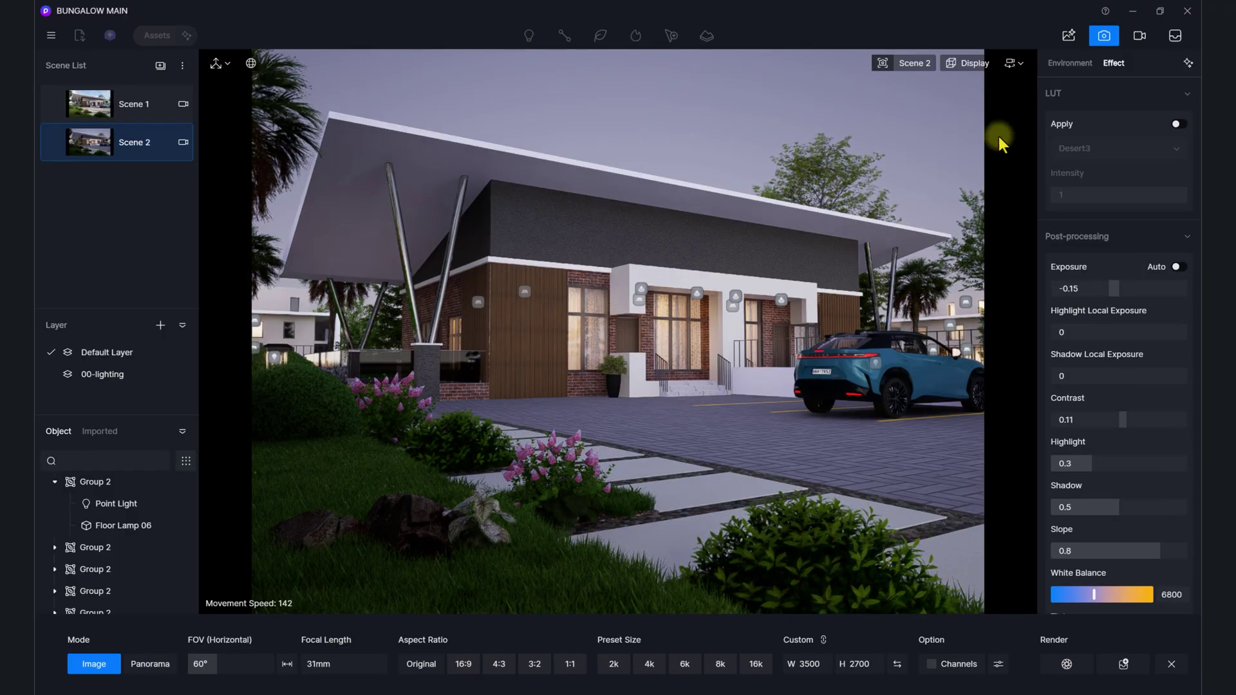
{"action": "left_click", "coordinate": [1070, 62]}
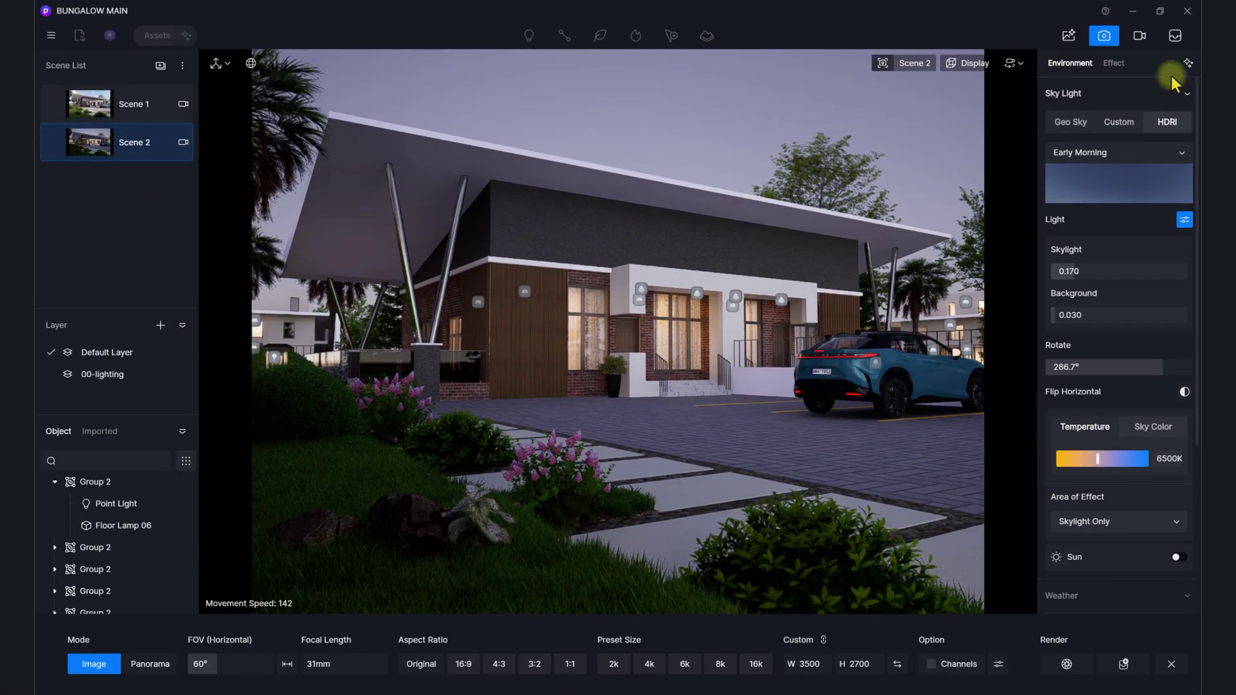
{"action": "left_click", "coordinate": [1104, 36]}
Step: Set the intensity of the point light inside the foreground floor lamp to 54.5 cd and return to Scene 2
{"action": "right_click_drag", "start_coordinate": [713, 314], "coordinate": [654, 319]}
{"action": "left_click", "coordinate": [812, 294]}
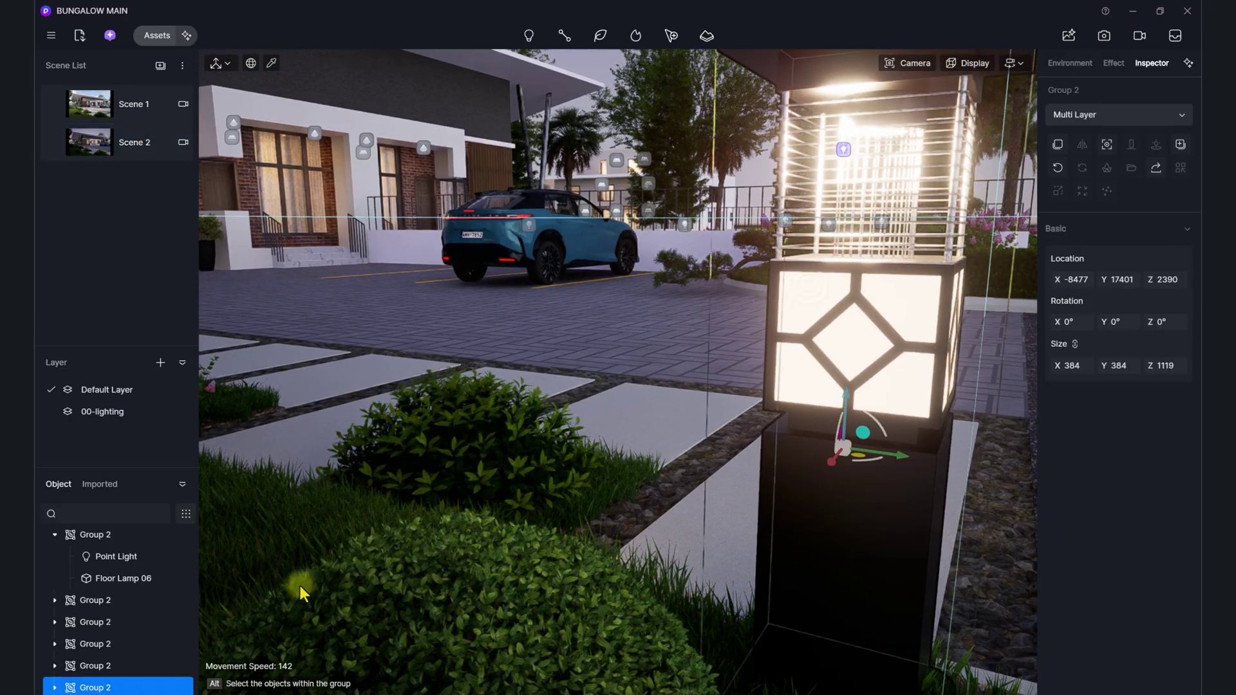
{"action": "scroll", "coordinate": [105, 612], "scroll_direction": "down", "scroll_amount": 1}
{"action": "left_click", "coordinate": [55, 642]}
{"action": "scroll", "coordinate": [58, 638], "scroll_direction": "down", "scroll_amount": 1}
{"action": "left_click", "coordinate": [114, 620]}
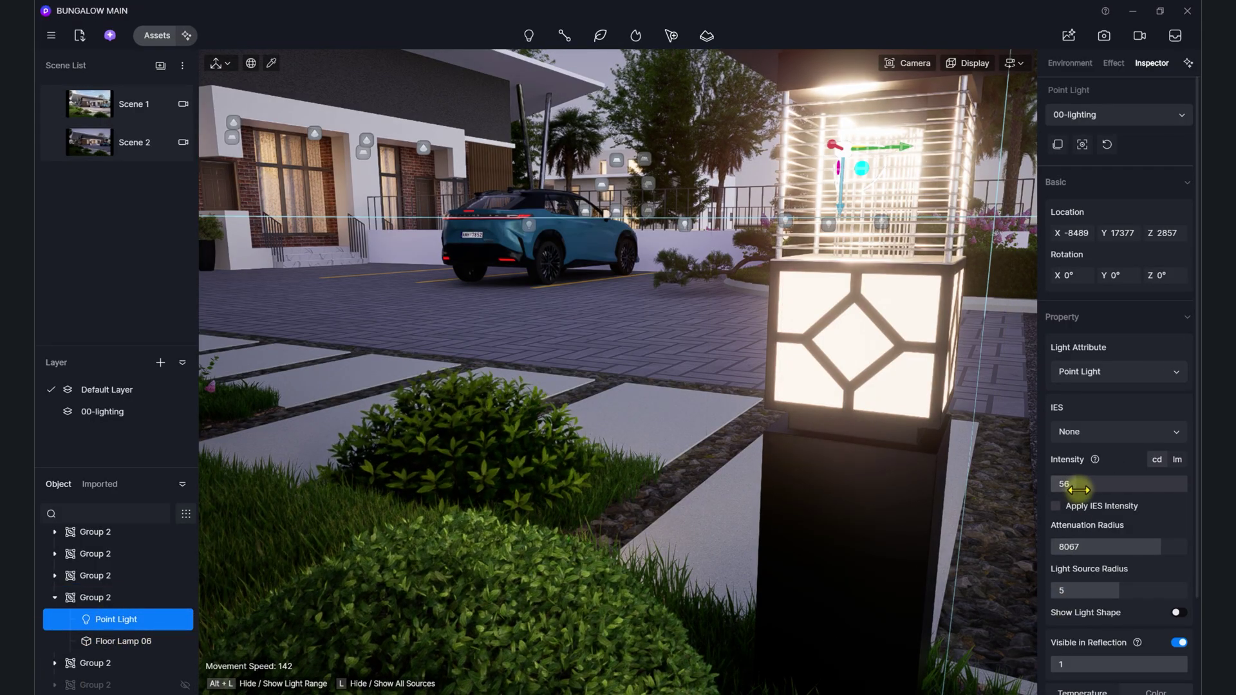
{"action": "left_click_drag", "start_coordinate": [1073, 492], "coordinate": [1104, 491]}
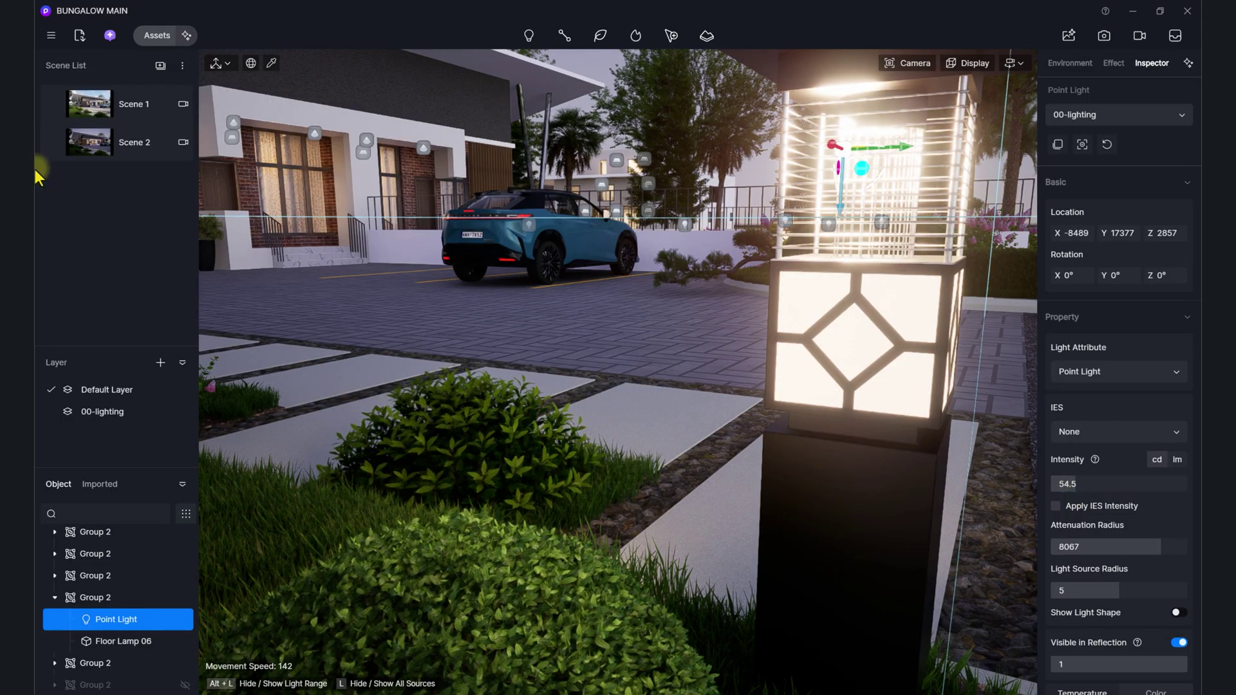
{"action": "left_click", "coordinate": [88, 144]}
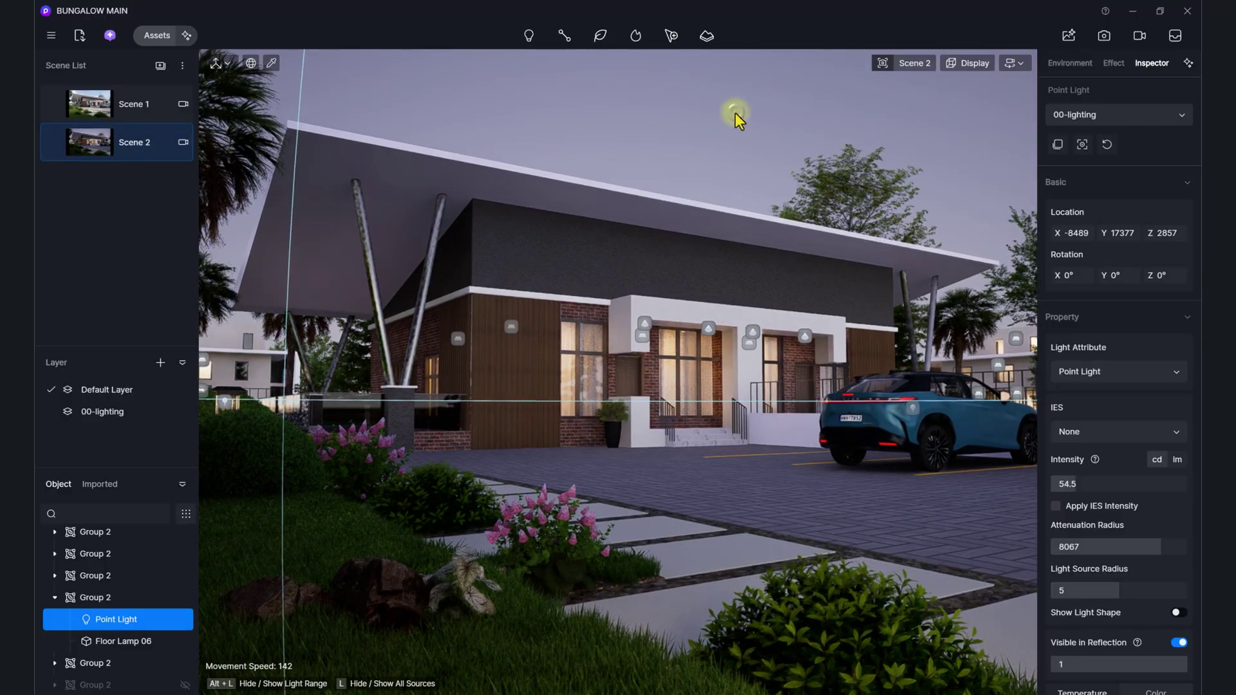
Step: Set the HDRI skylight to 0.160, update Scene 2, and reopen the image render settings
{"action": "left_click", "coordinate": [735, 113]}
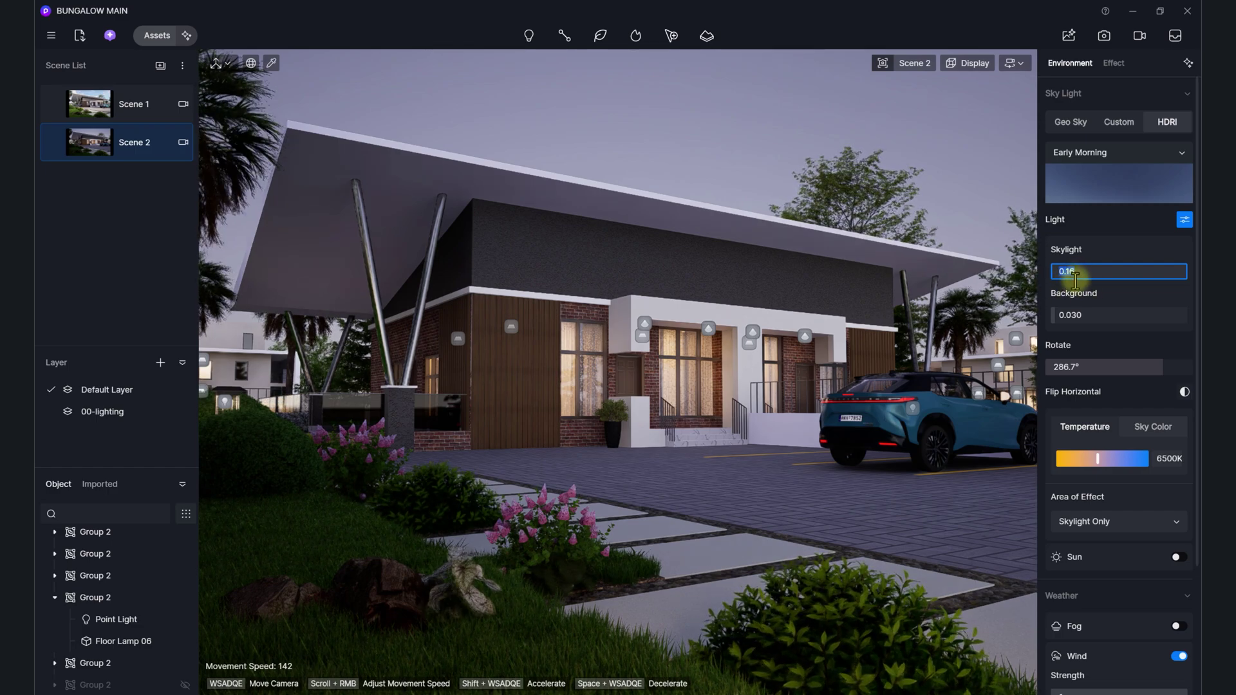
{"action": "mouse_move", "coordinate": [52, 156]}
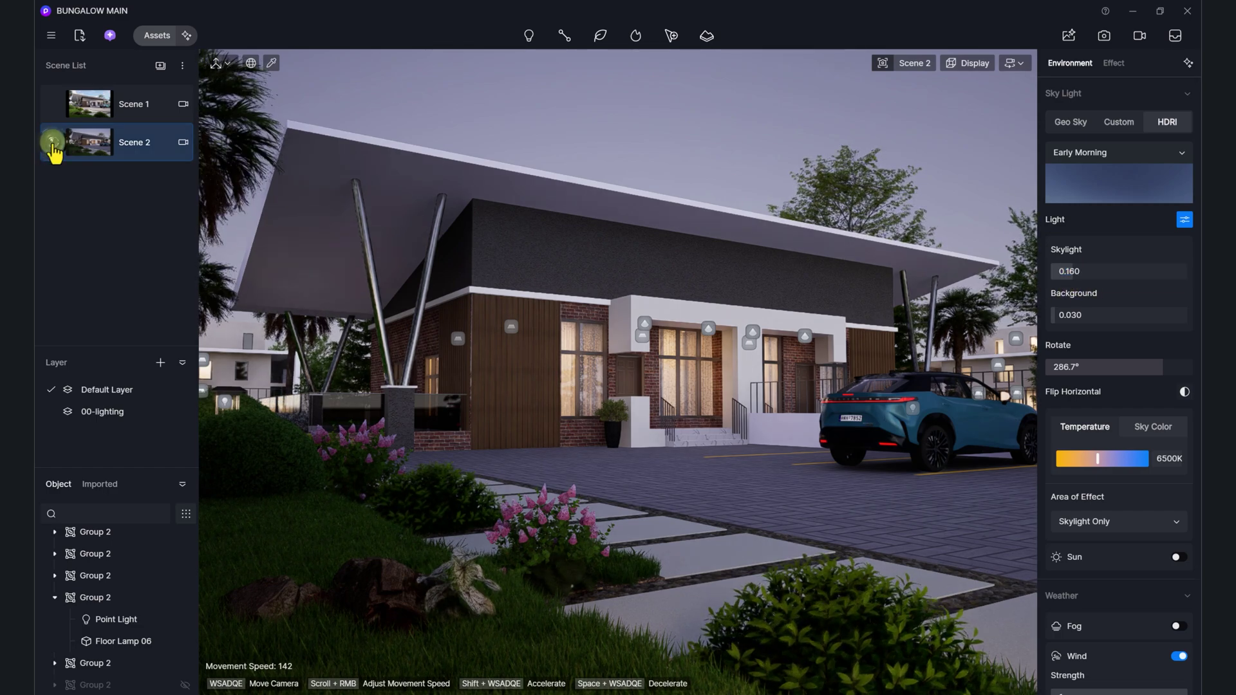
{"action": "left_click", "coordinate": [774, 459]}
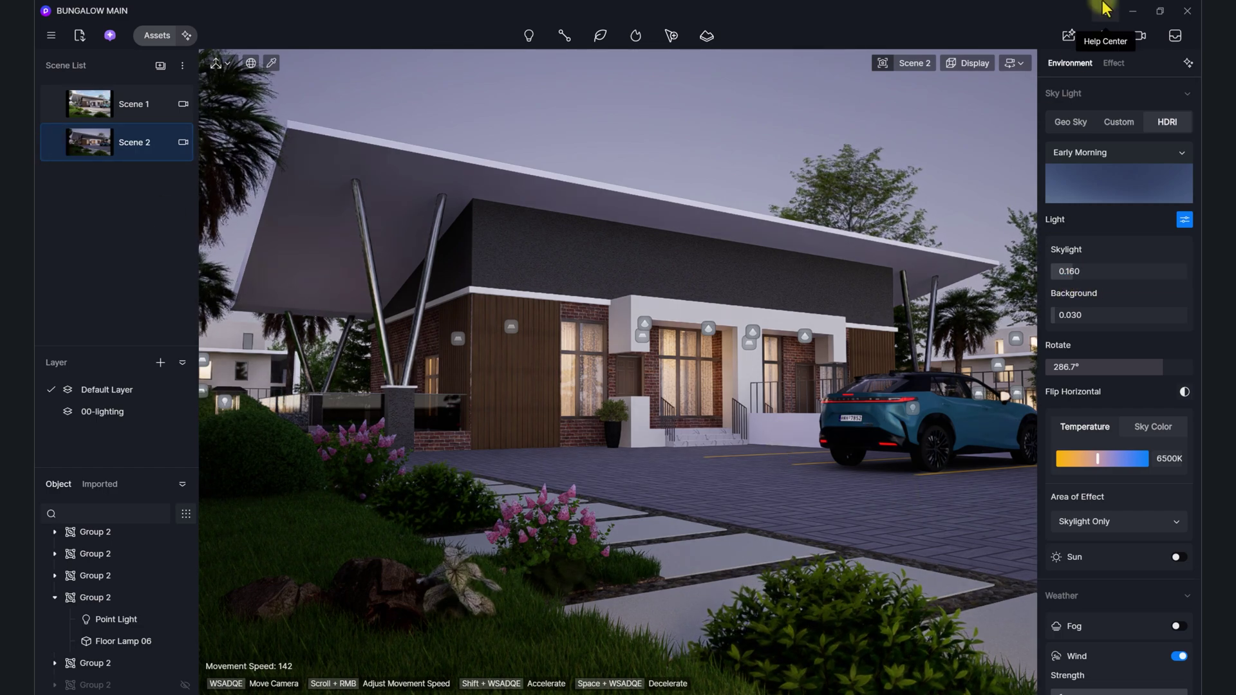
{"action": "left_click", "coordinate": [1103, 37]}
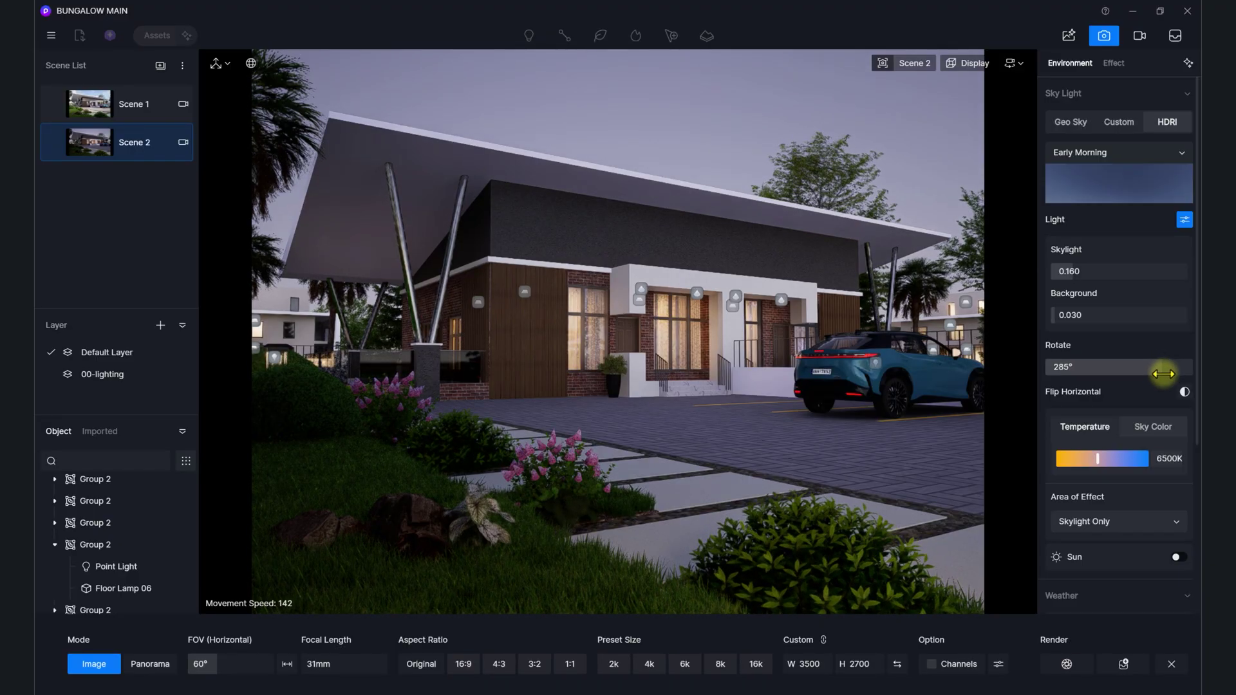
Step: Set the HDRI sky rotation to 151.7° and render the Scene 2 image to a file named Scene 1c.png
{"action": "left_click_drag", "start_coordinate": [1153, 376], "coordinate": [1121, 373]}
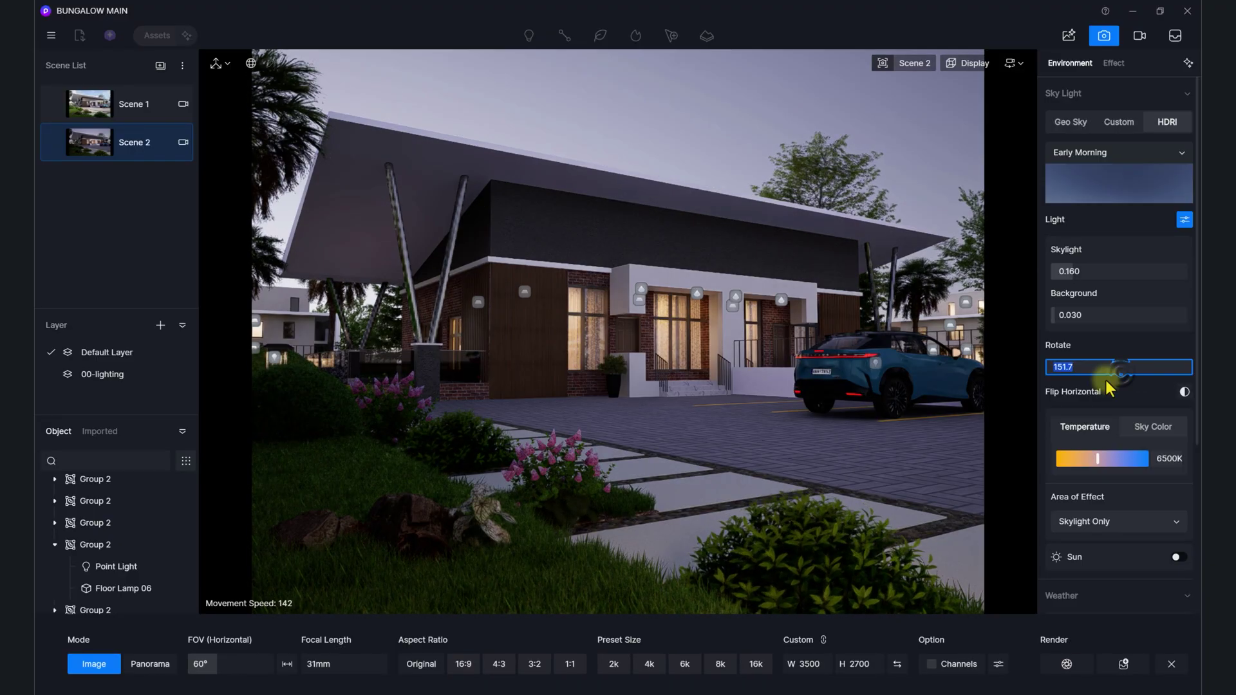
{"action": "left_click", "coordinate": [1122, 354]}
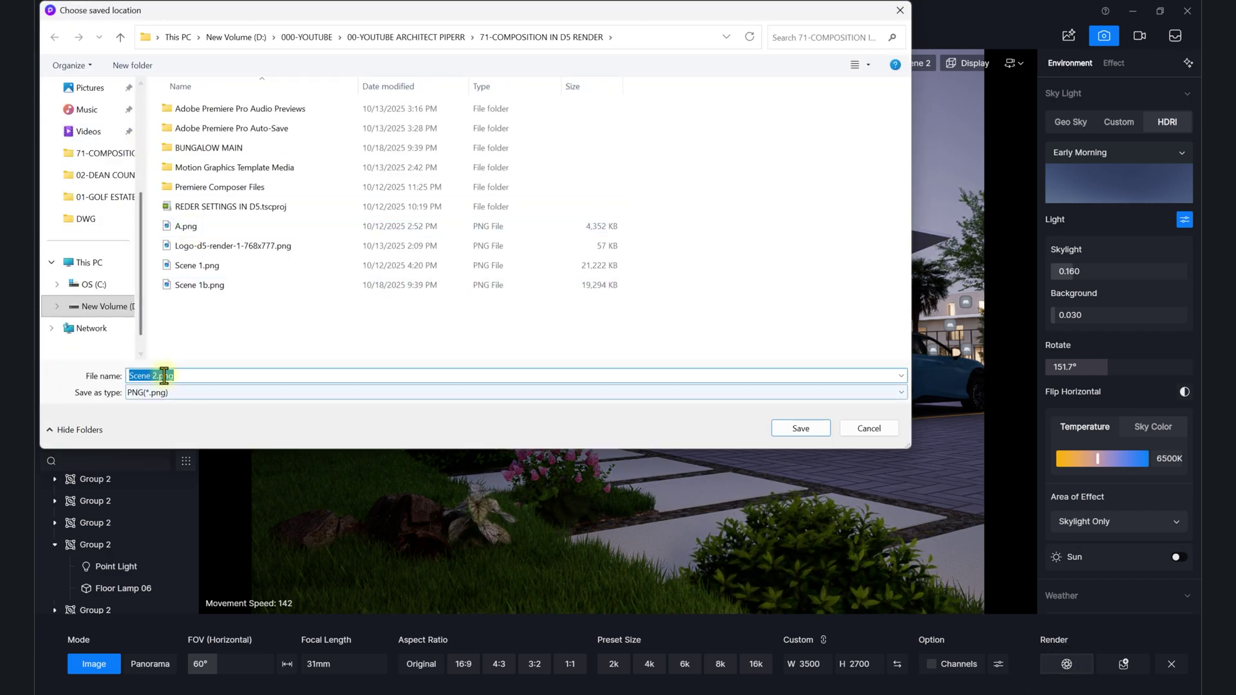
{"action": "left_click", "coordinate": [195, 291]}
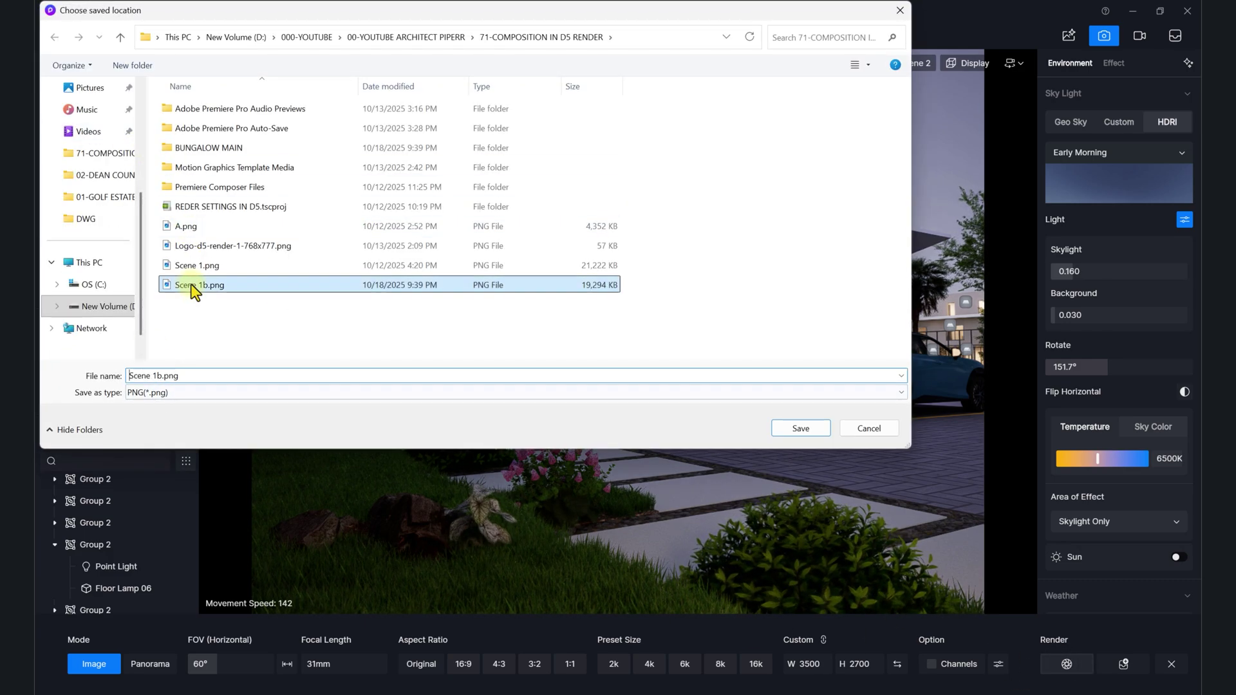
{"action": "left_click", "coordinate": [160, 376]}
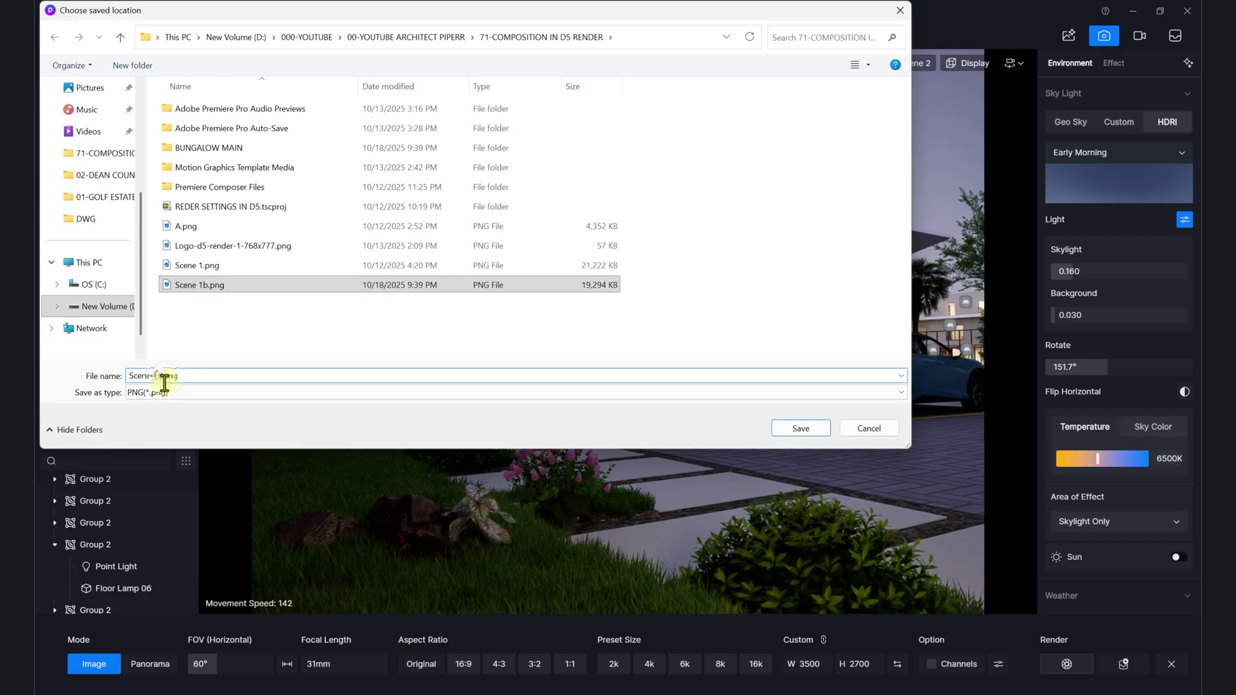
{"action": "key", "text": "BackSpace"}
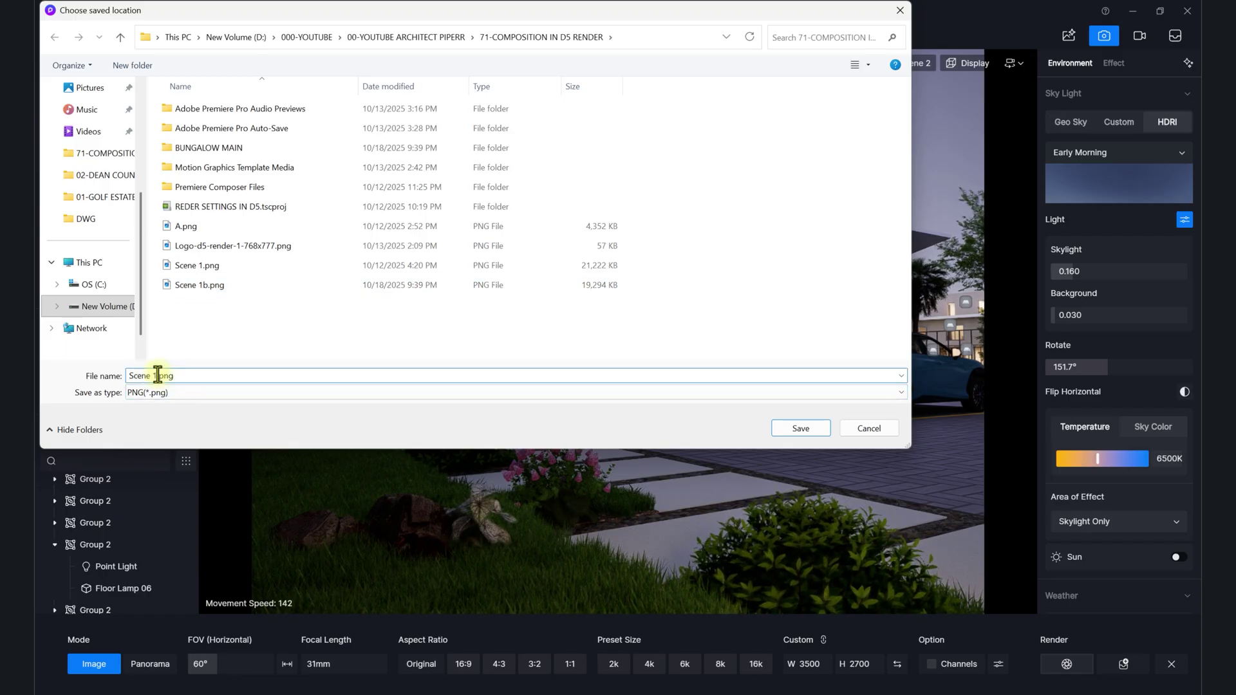
{"action": "left_click", "coordinate": [809, 428]}
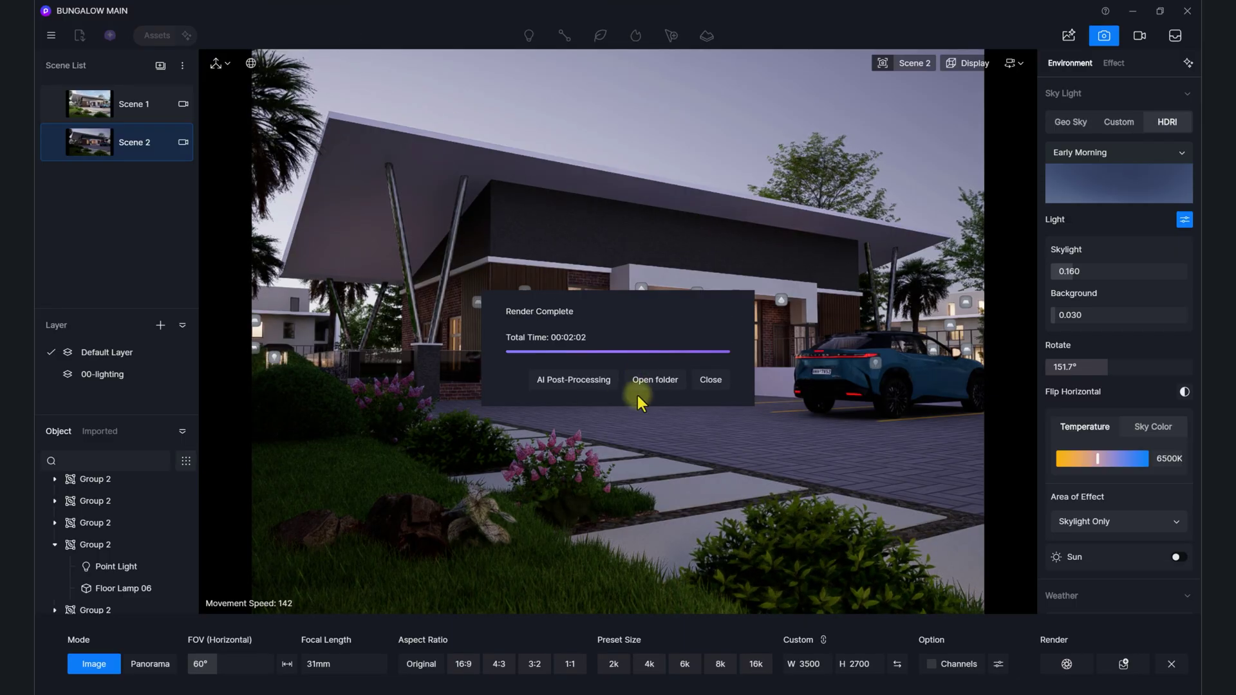
Step: Open the rendered Scene 1c.png from its folder, compare its lighting with Scene 1b.png, and dismiss the e-mail notification
{"action": "left_click", "coordinate": [651, 378]}
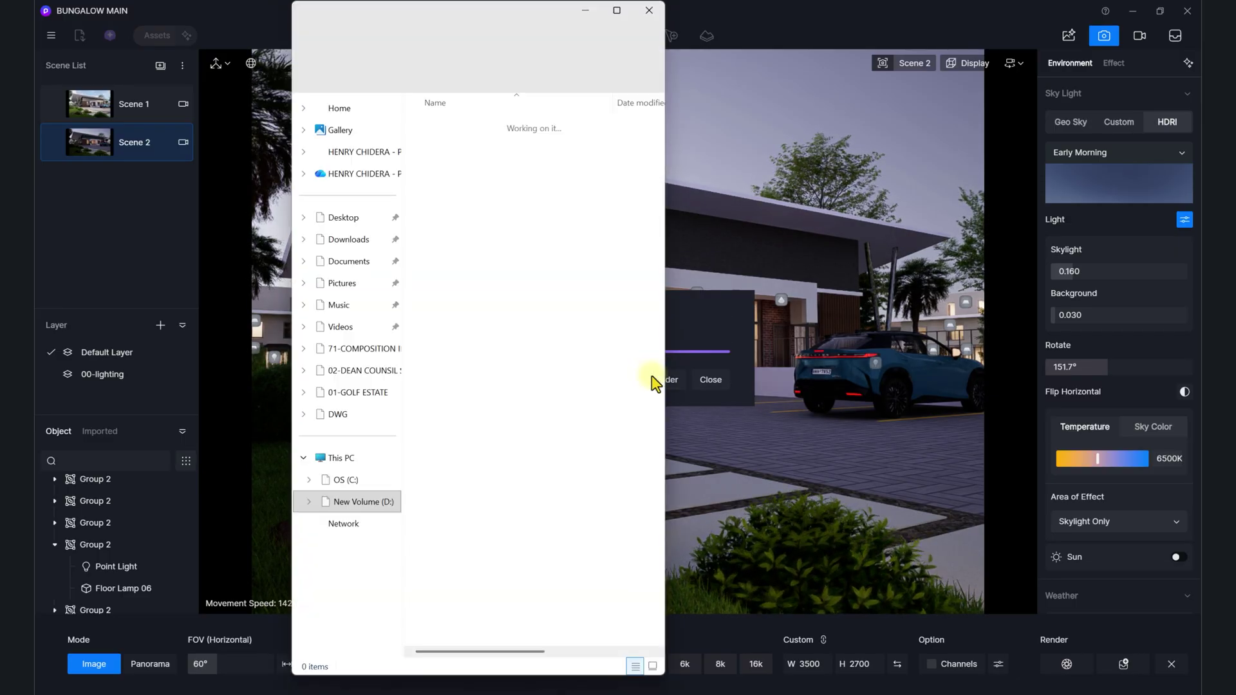
{"action": "left_click", "coordinate": [616, 10]}
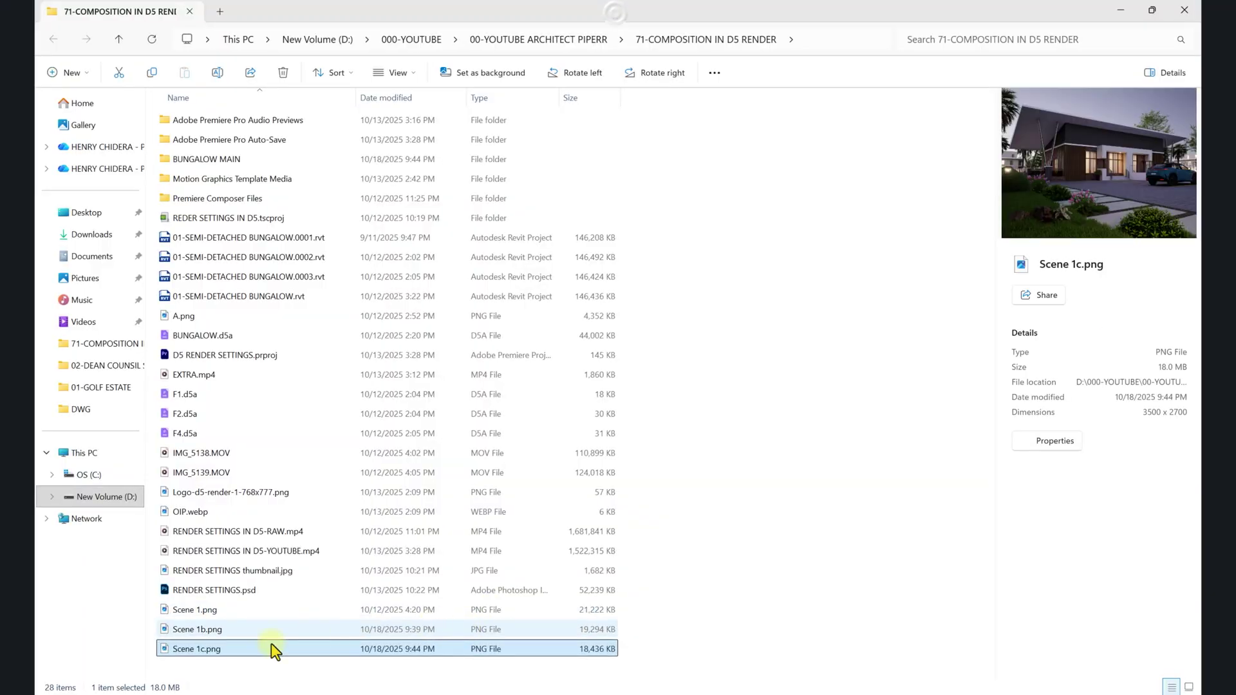
{"action": "double_click", "coordinate": [201, 649]}
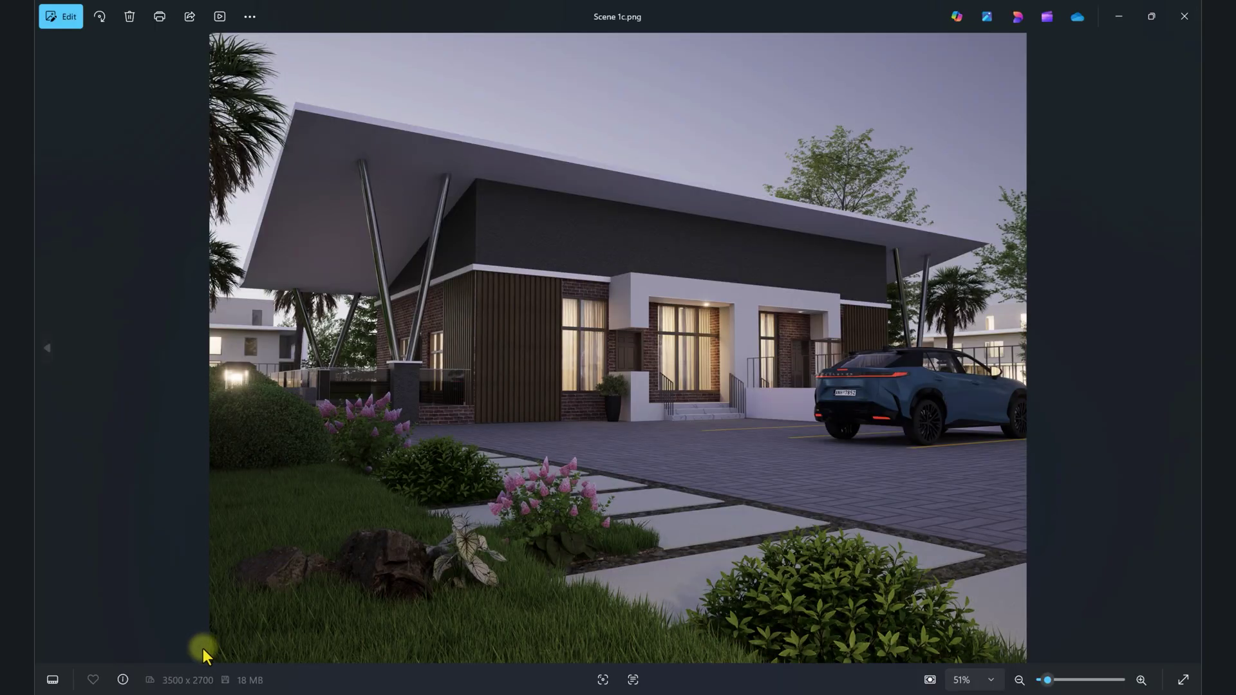
{"action": "left_click", "coordinate": [46, 348]}
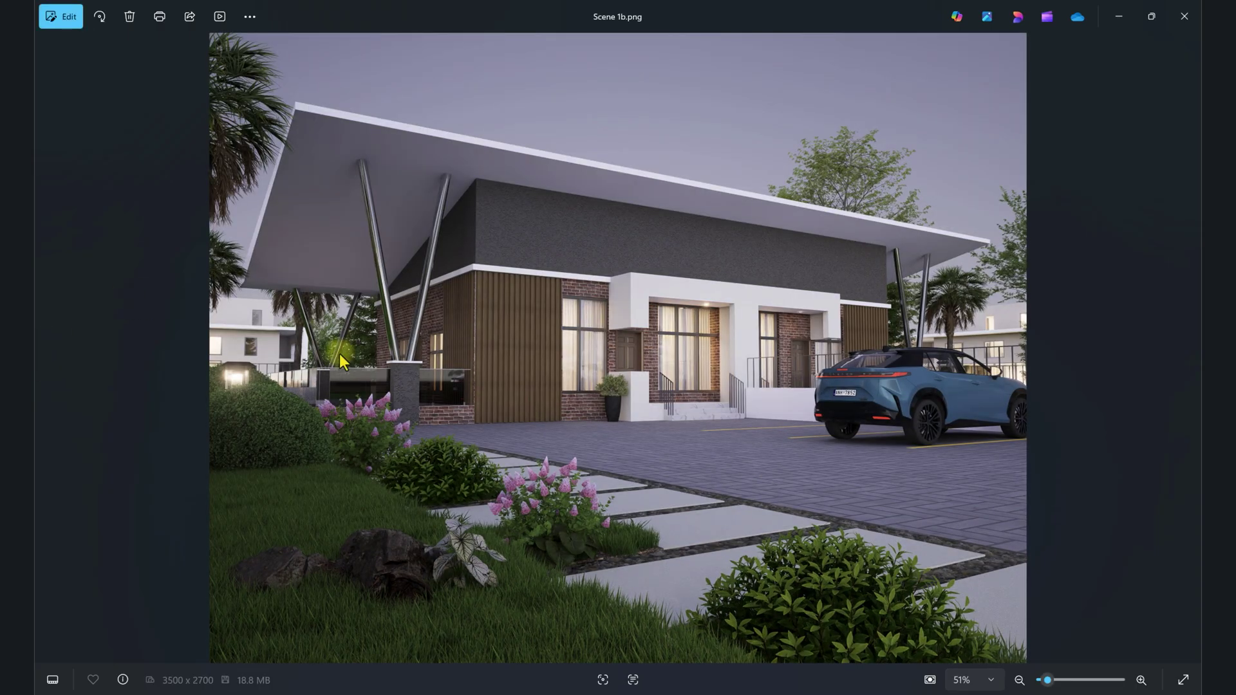
{"action": "left_click", "coordinate": [1190, 358]}
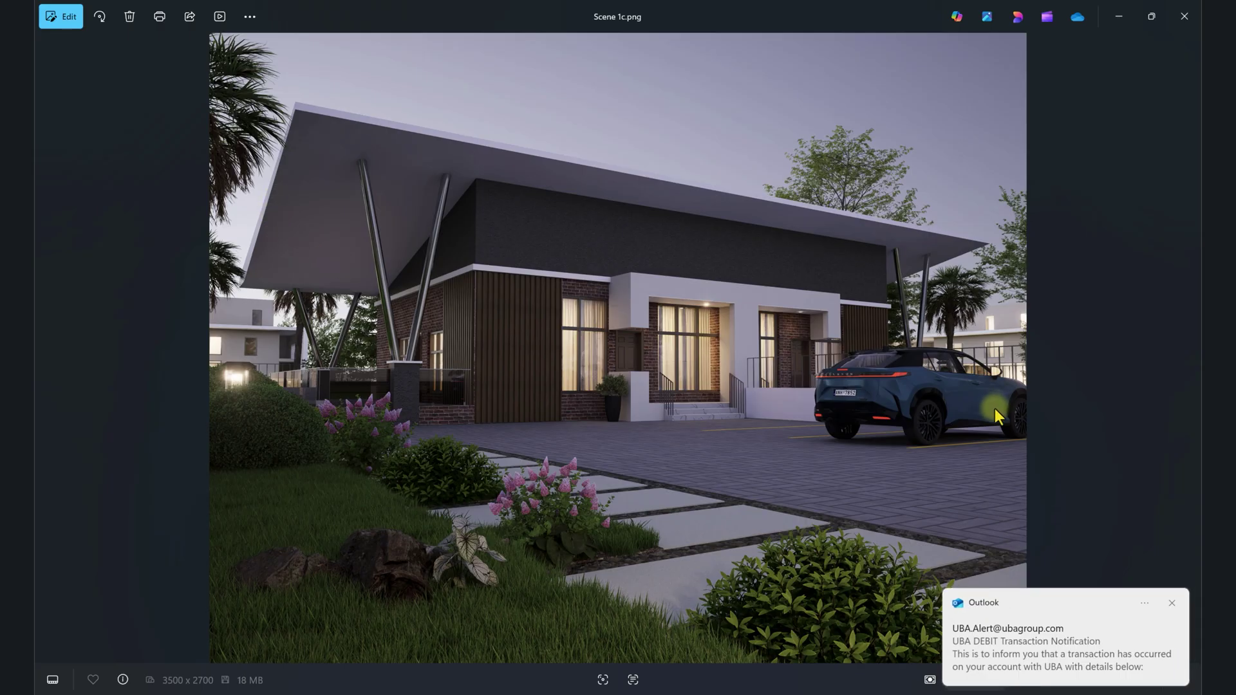
{"action": "left_click", "coordinate": [1171, 601]}
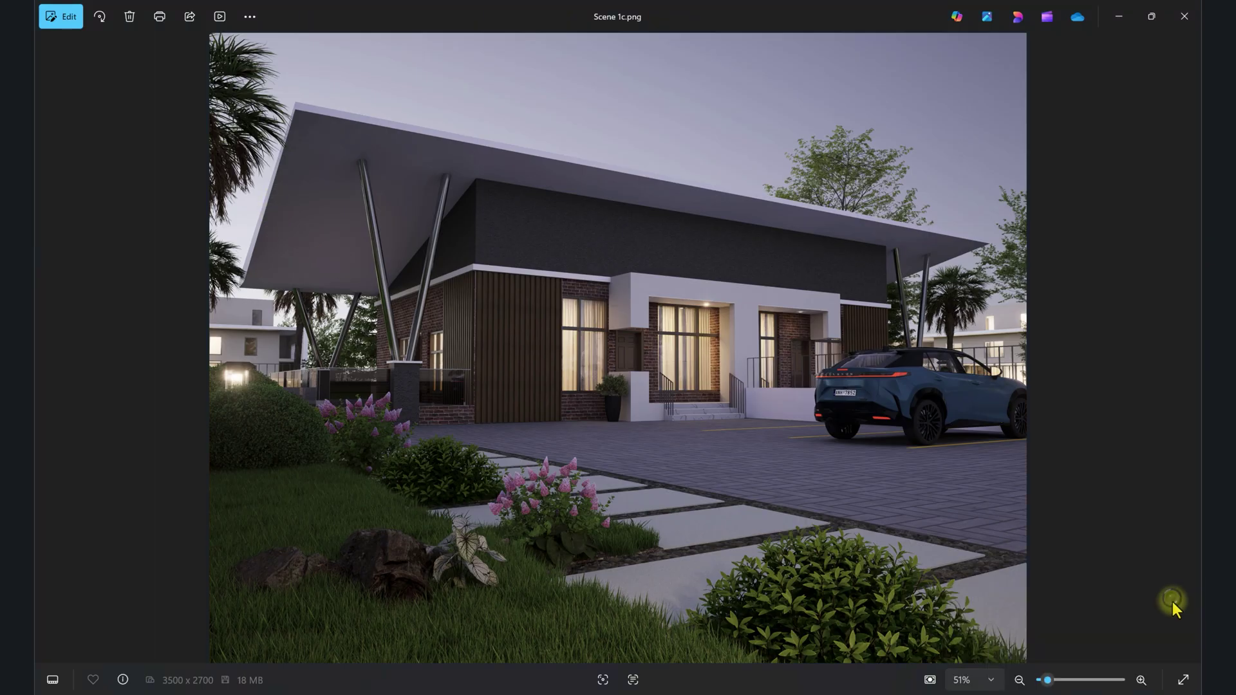